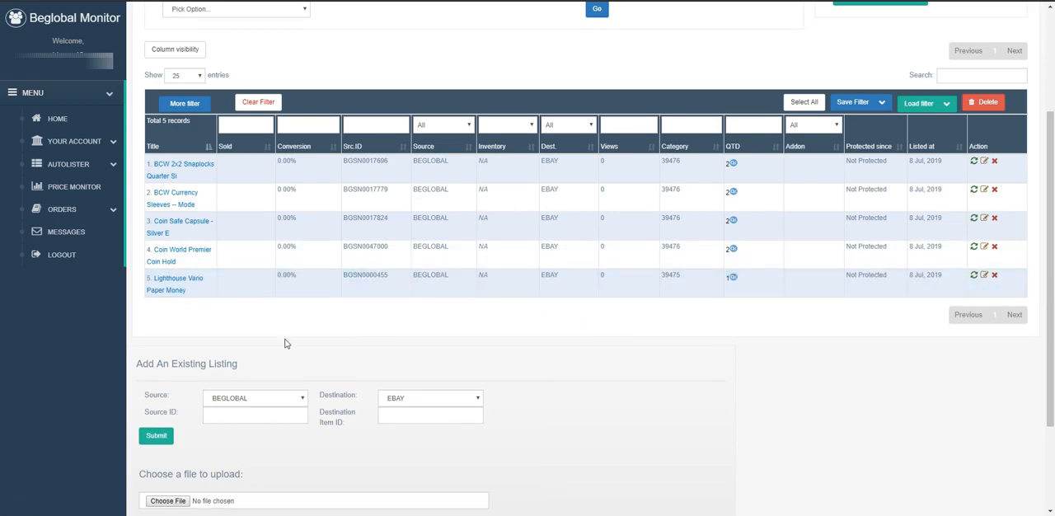
Open the Lighthouse Vario Paper Money listing for editing and append "By Lighthouse" to its title
mouse_move(179, 294)
click(986, 277)
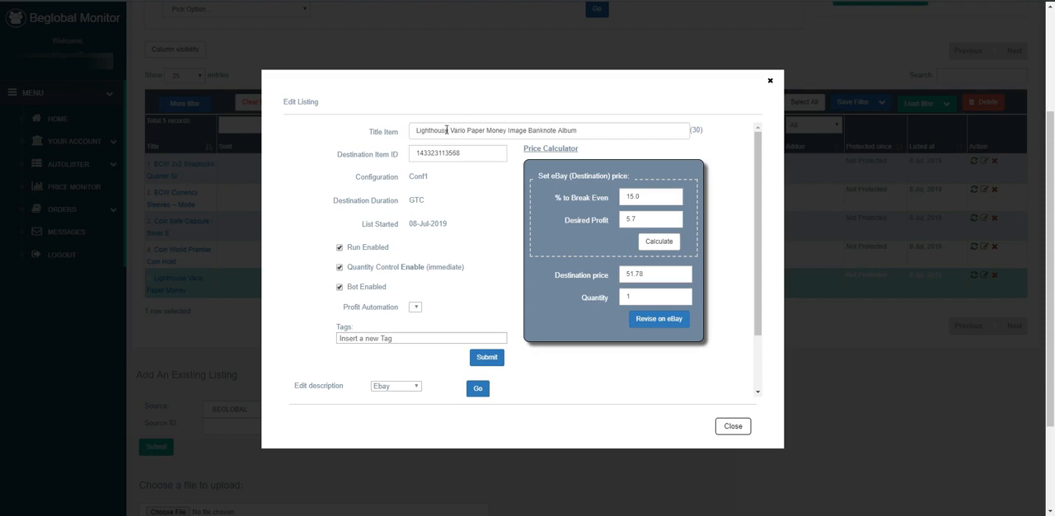
click(582, 130)
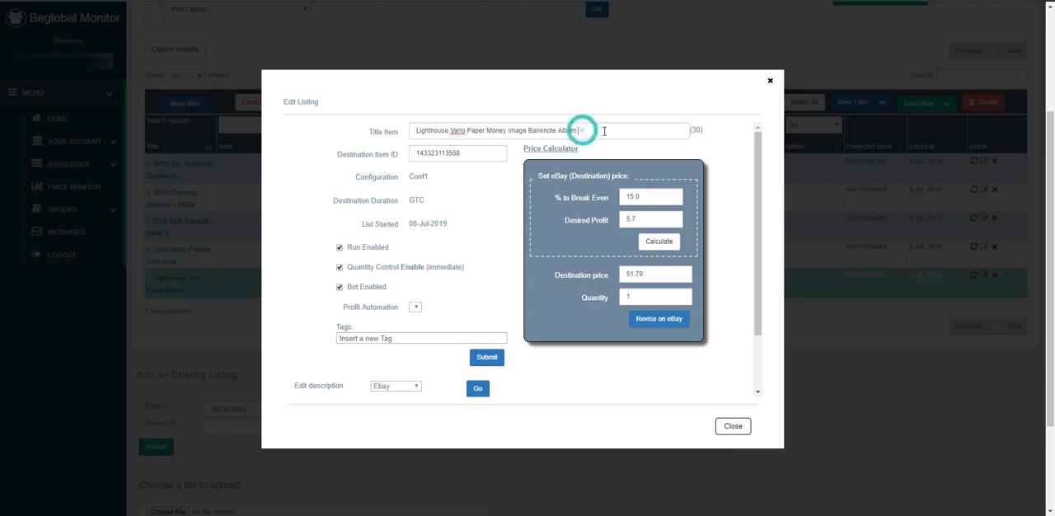
text(B)
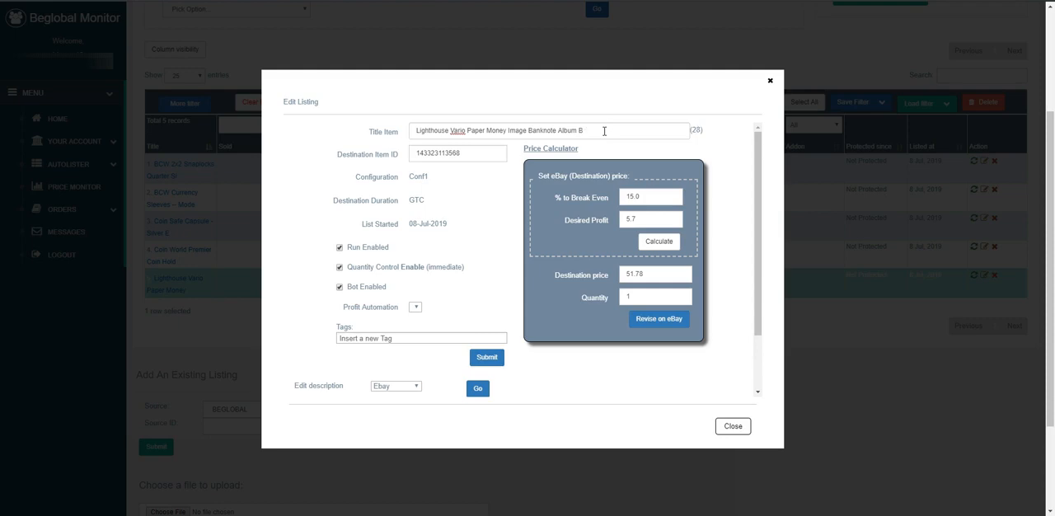
text(oo)
key(BackSpace)
text(y Lighthouse)
Remove the words "Lighthouse" and "Vario" from the beginning of the listing title
drag(449, 131, 404, 132)
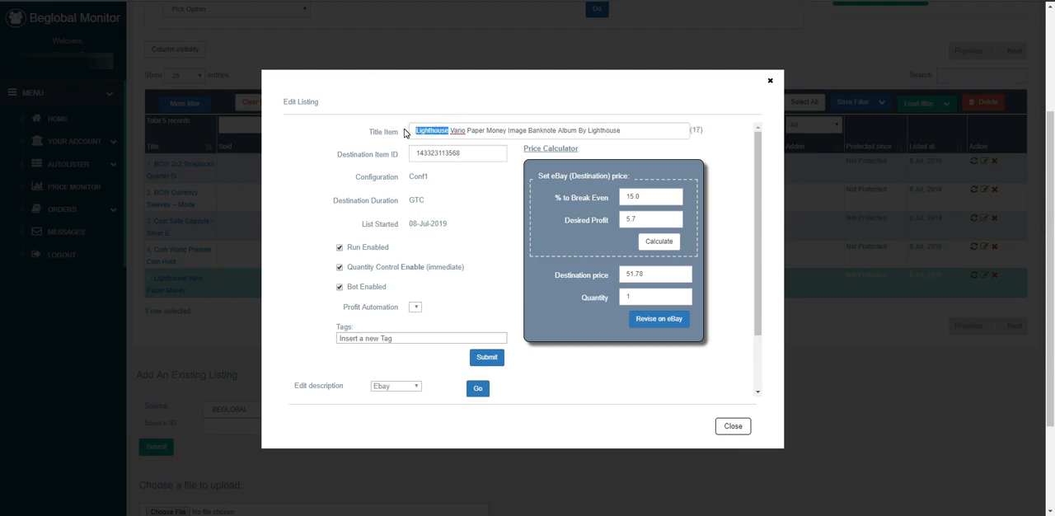
key(BackSpace)
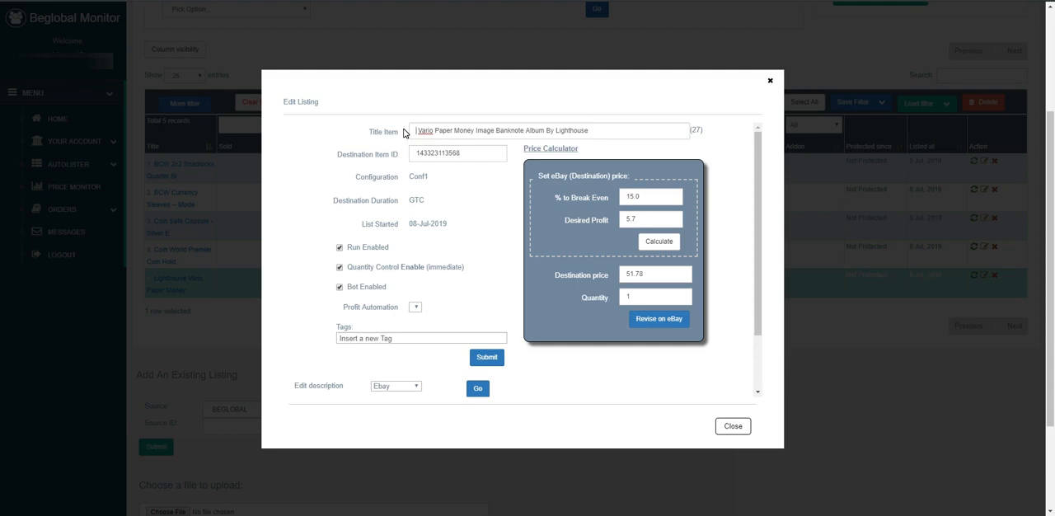
key(Delete)
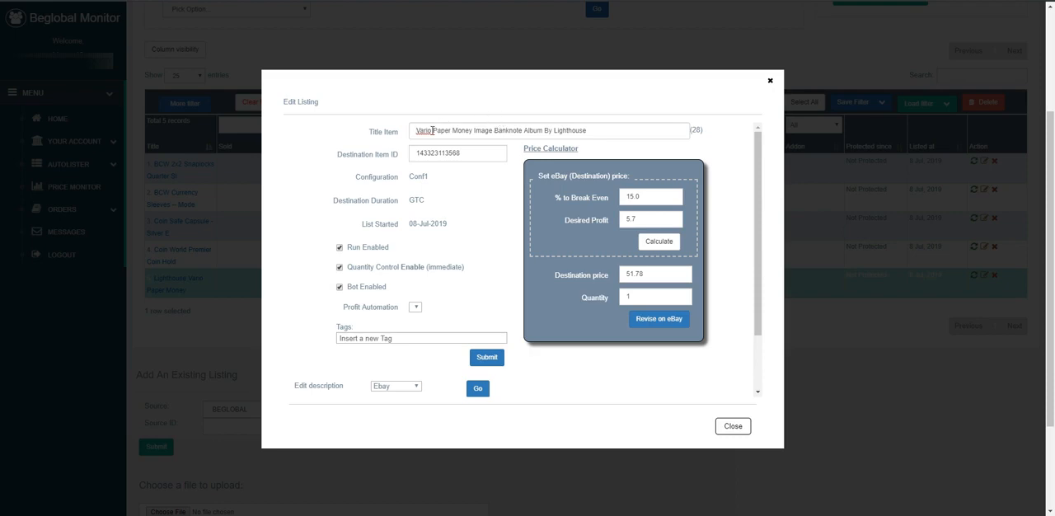
drag(431, 130, 387, 134)
key(BackSpace)
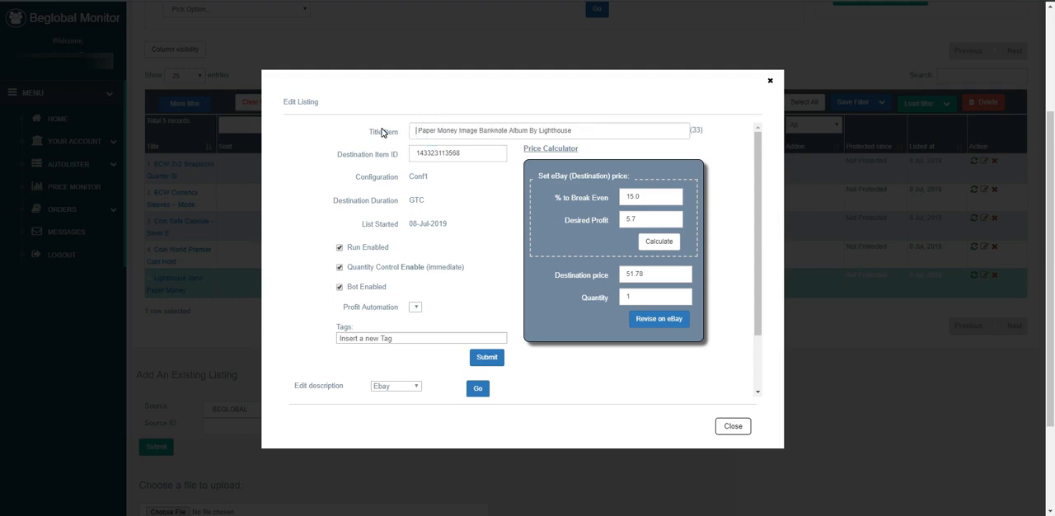
key(Delete)
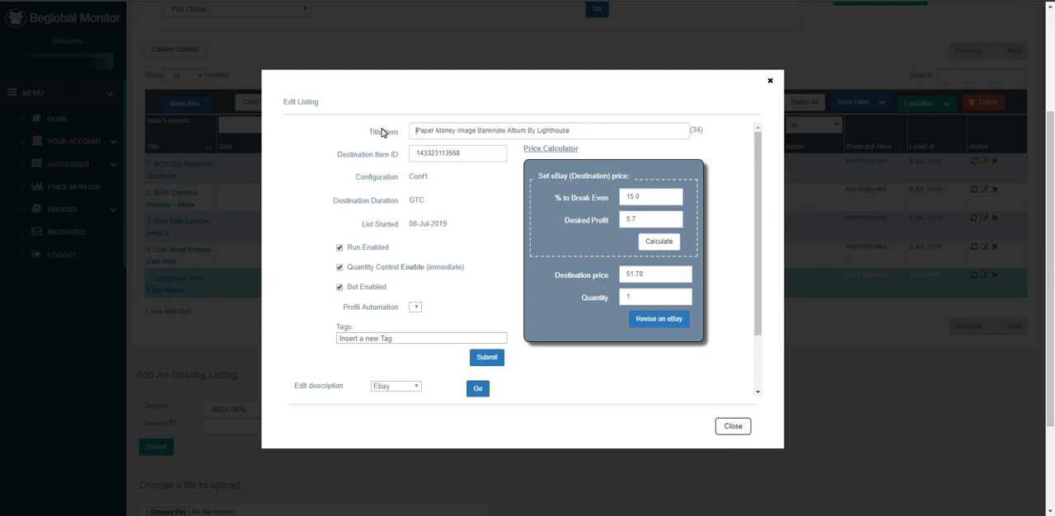
Delete the word "Image" from the listing title, leaving no extra space before "Banknote"
key(Right)
key(Right)
key(Right)
key(Right)
key(Right)
key(BackSpace)
key(BackSpace)
key(BackSpace)
key(BackSpace)
key(Delete)
key(Delete)
key(BackSpace)
key(Left)
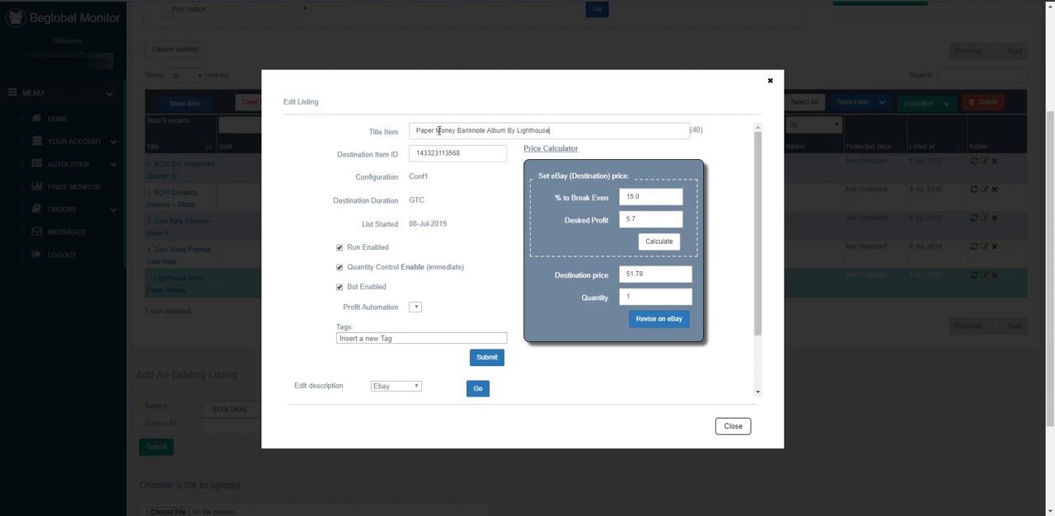
Insert "Currency" before "Album" in the title, and copy the complete title before leaving the listing editor
click(486, 129)
text(Currency)
key(End)
drag(596, 129, 368, 112)
key(ctrl+c)
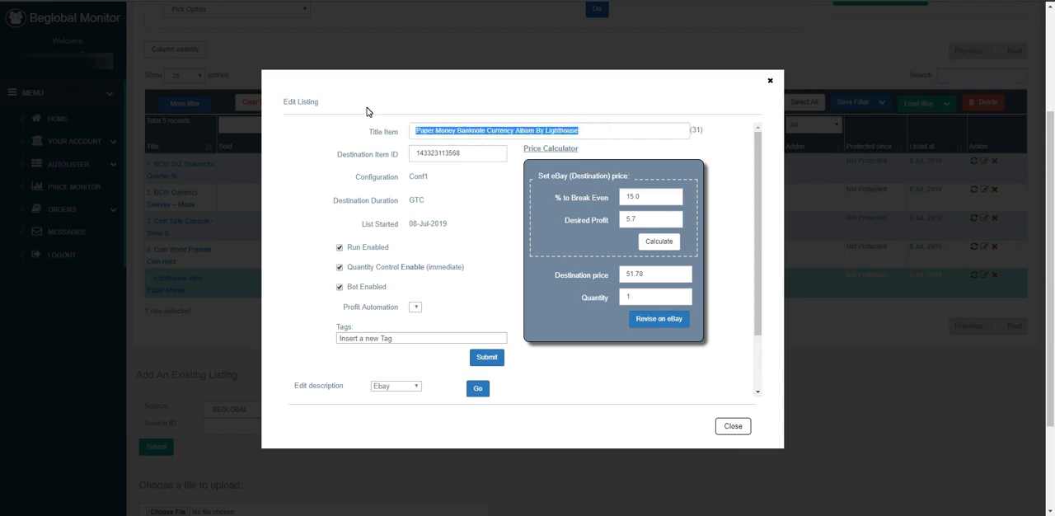
click(771, 84)
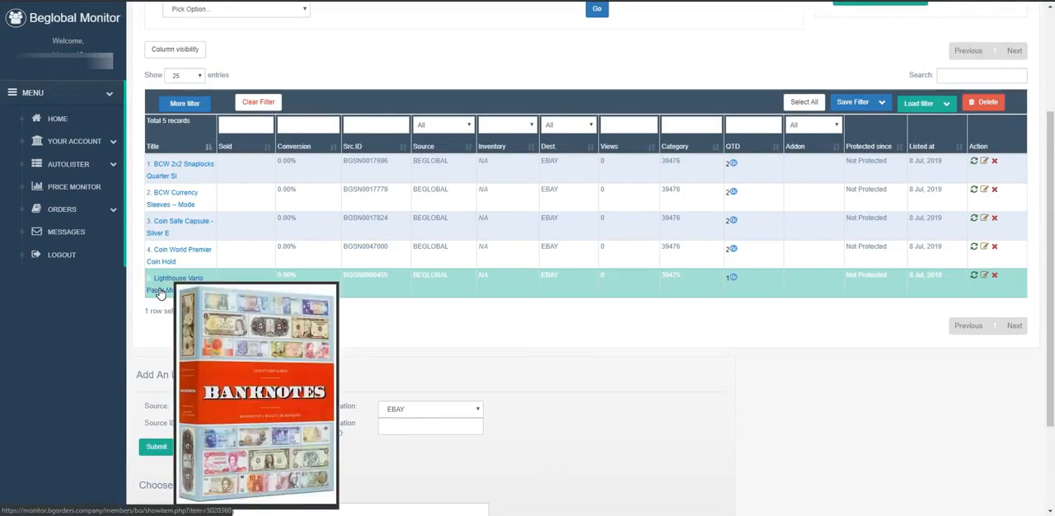
Open the album's source product page and examine its description for banknote capacity and acid-free details
click(160, 288)
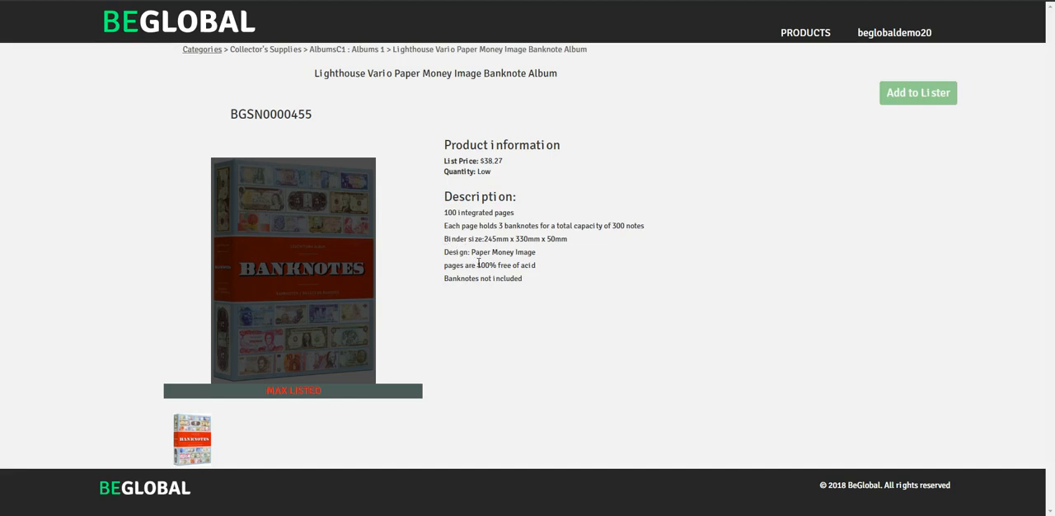
click(500, 227)
double_click(500, 226)
double_click(620, 225)
drag(476, 265, 551, 265)
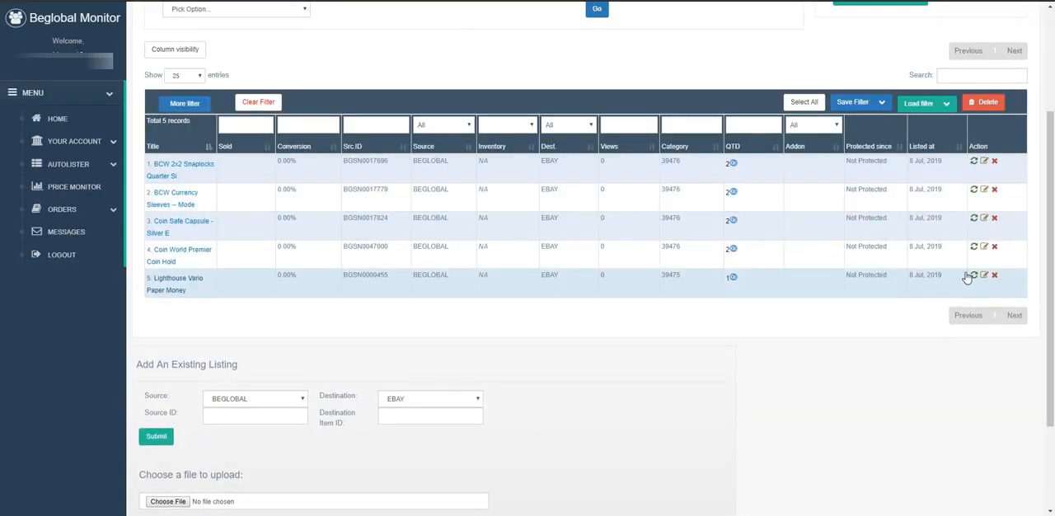
Reopen the Lighthouse album listing and replace its title with the copied "Paper Money Banknote Currency Album By Lighthouse"
click(984, 277)
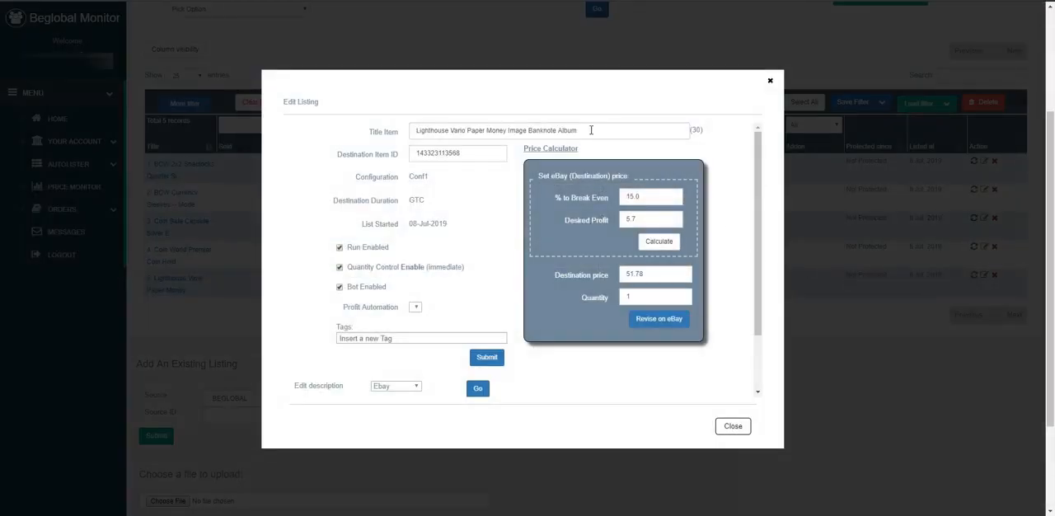
triple_click(595, 129)
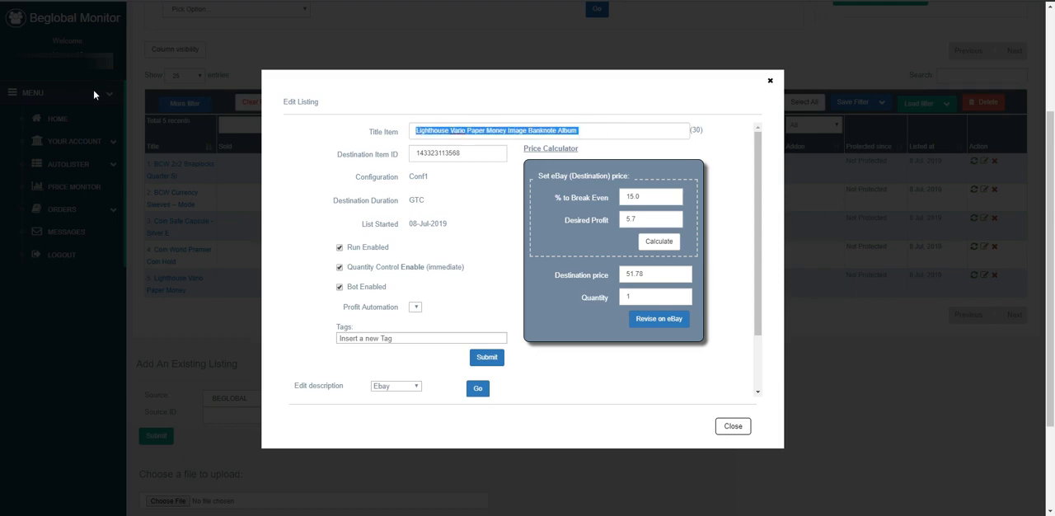
key(ctrl+v)
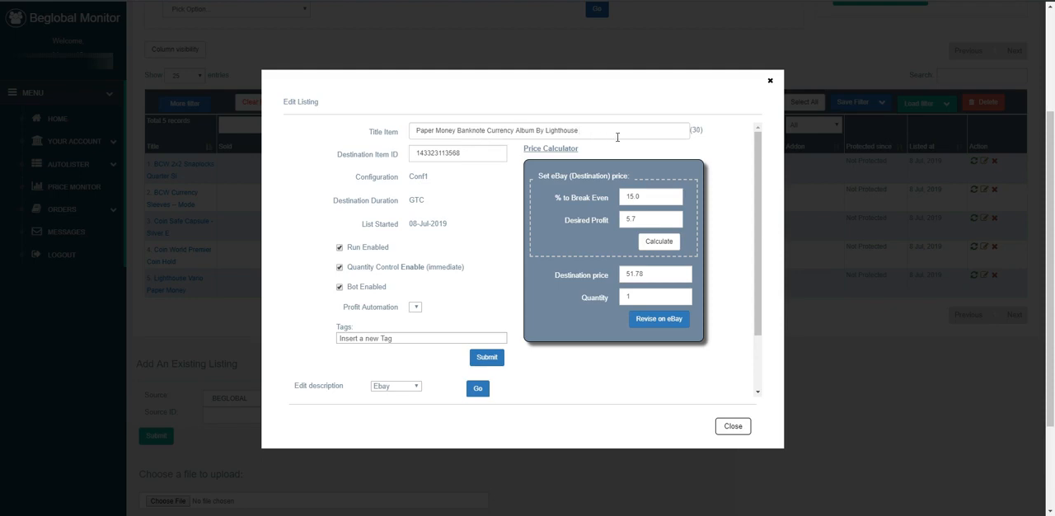
Append "Hold 300 Bills Safe Storage" to the end of the listing title
text(Holds)
key(BackSpace)
key(BackSpace)
text(300 Bills Safe Storage)
Check the album's list price on its source product page
triple_click(578, 80)
click(555, 82)
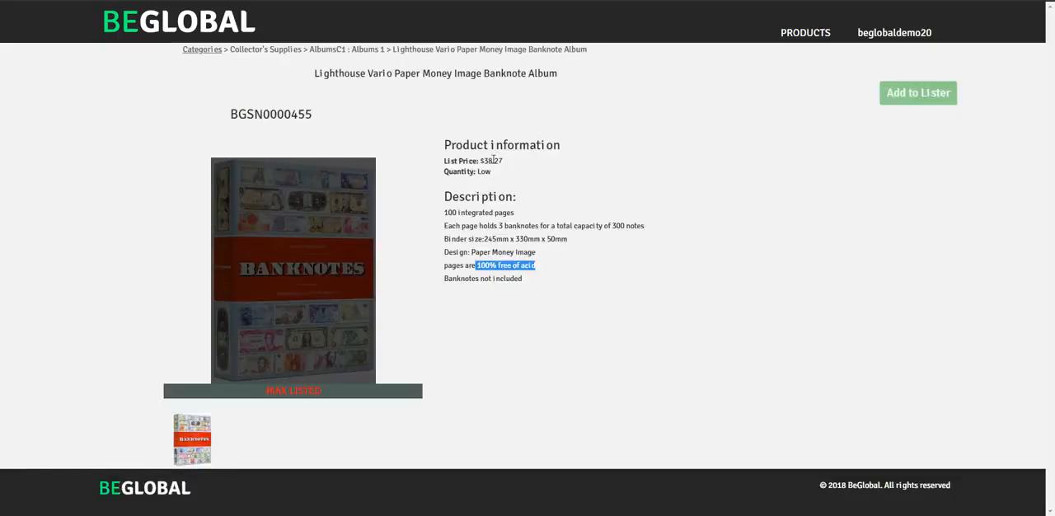
double_click(499, 161)
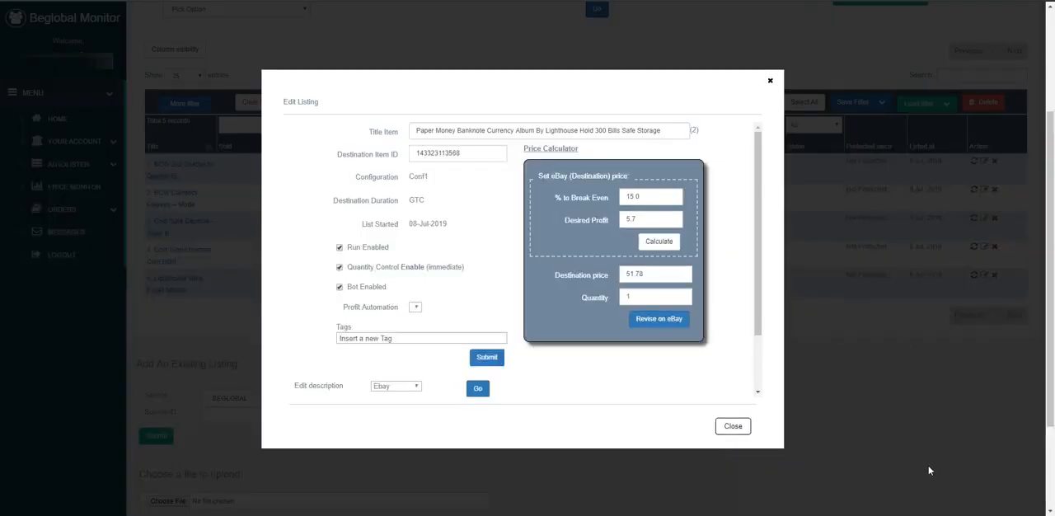
Switch to Calculator, multiply 49.99 by 0.85, and close it after reading the result
key(super)
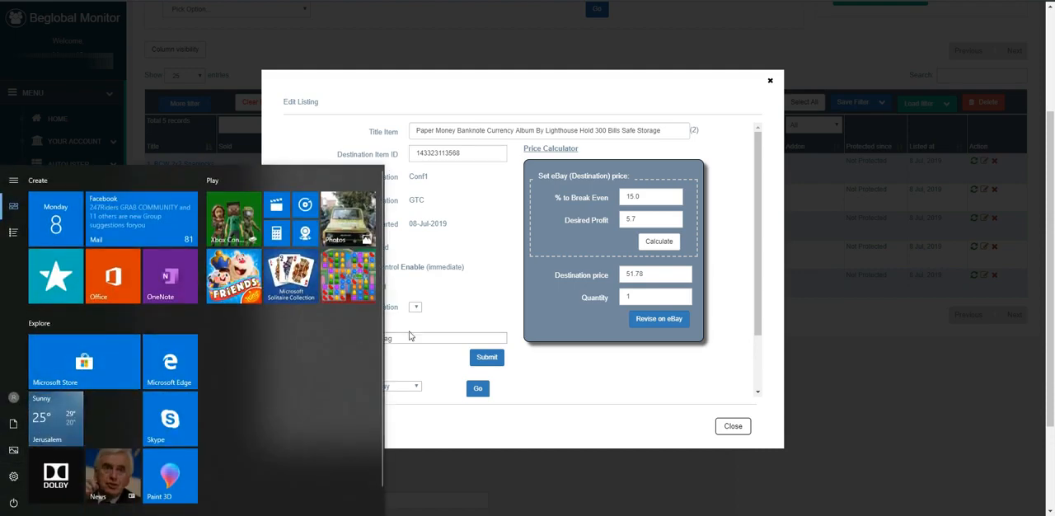
click(555, 375)
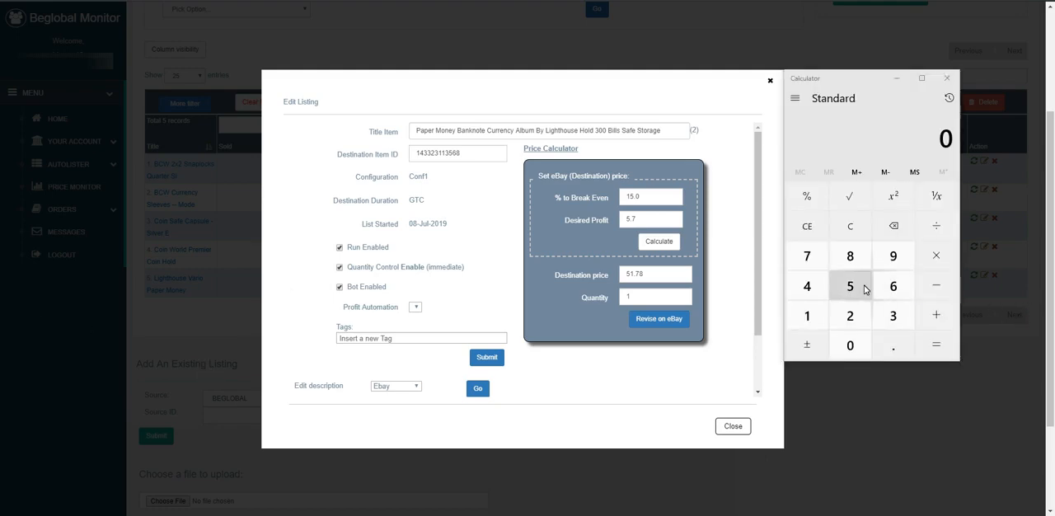
click(808, 286)
key(9)
key(period)
key(9)
key(9)
key(asterisk)
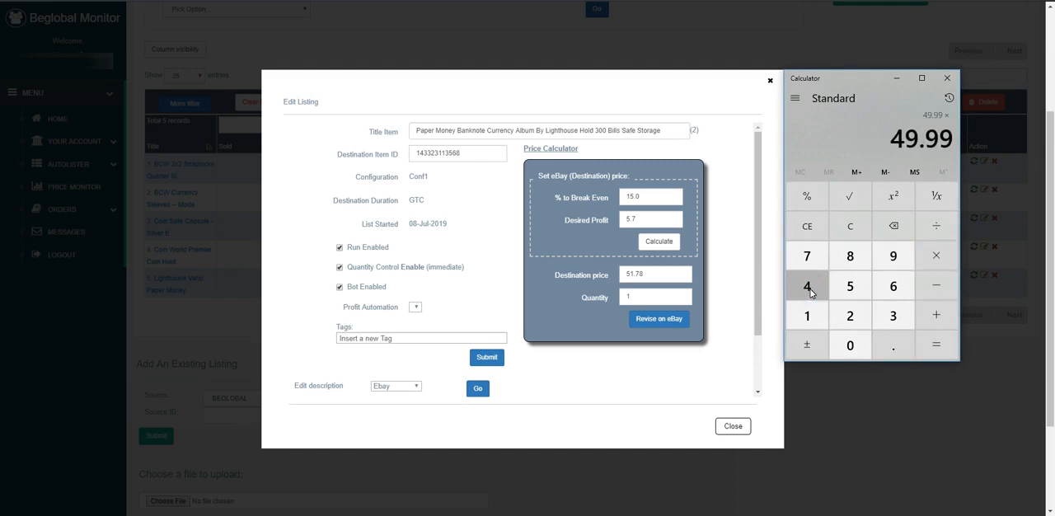
key(period)
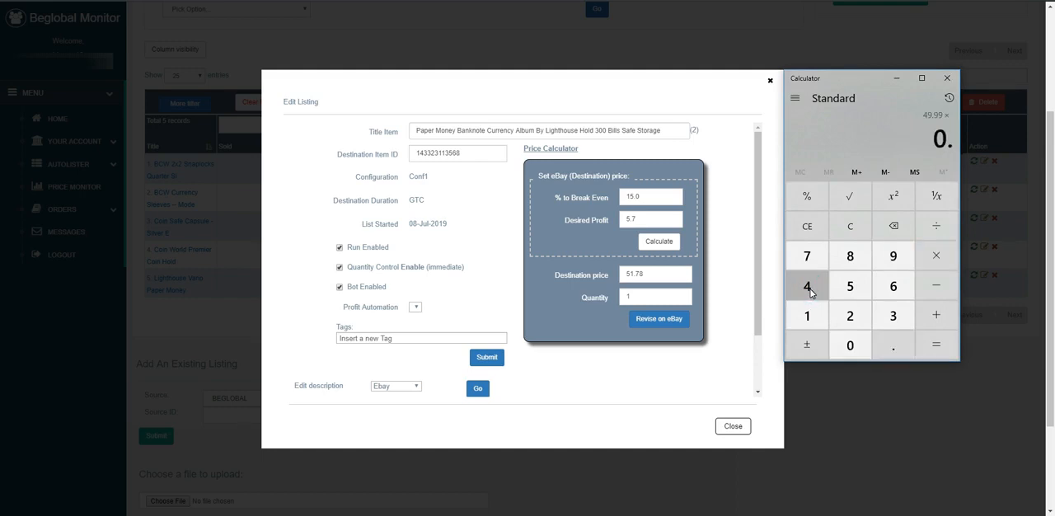
key(8)
key(5)
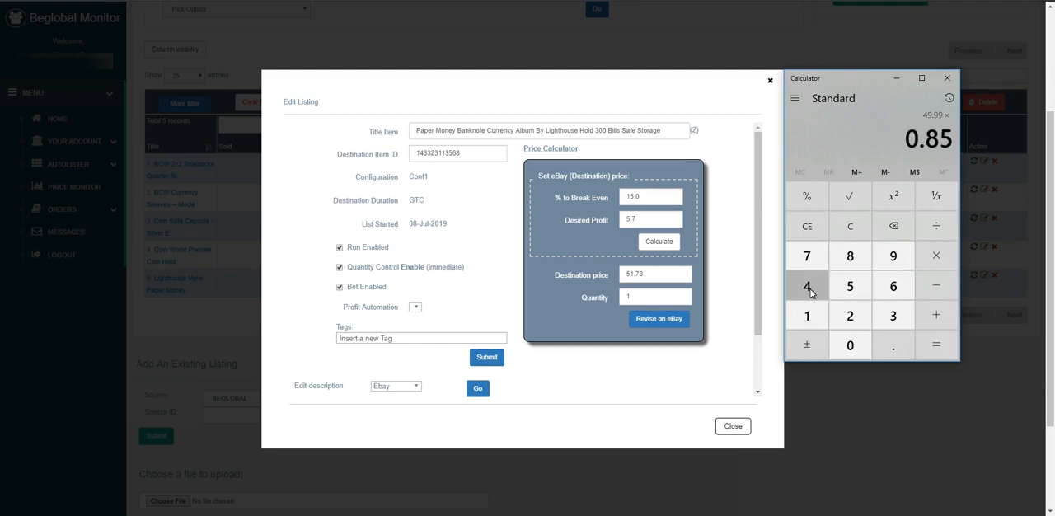
key(Return)
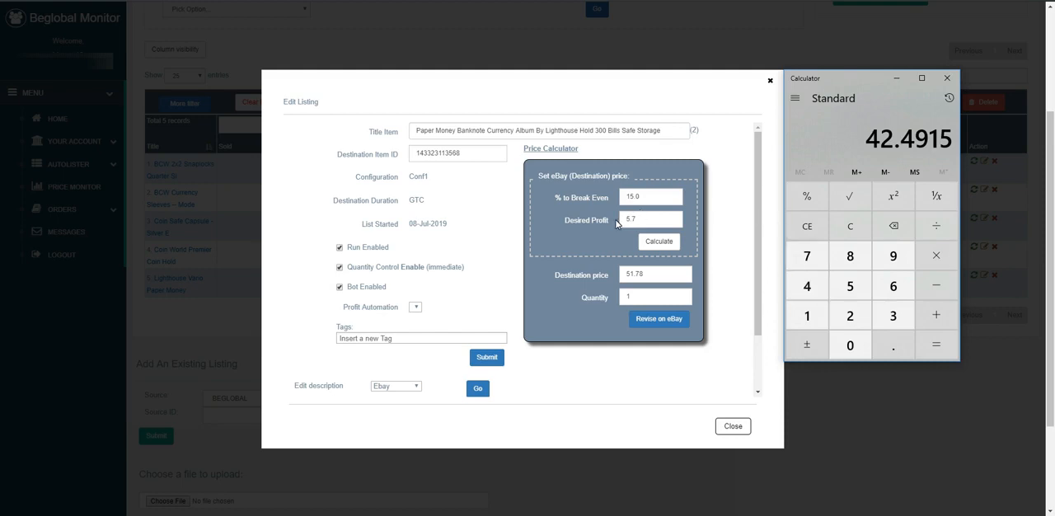
click(947, 77)
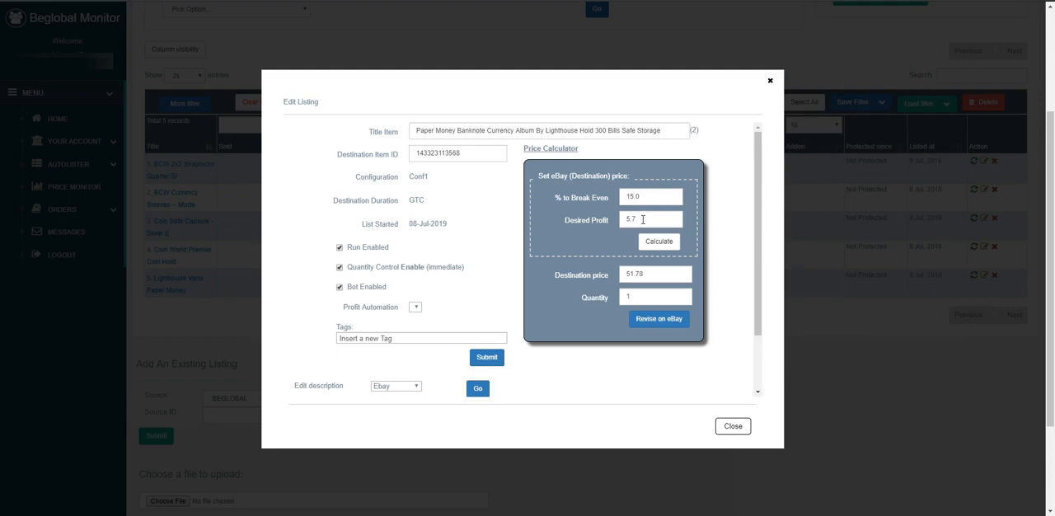
Adjust the desired profit to 4.22 and recalculate to reach a destination price of 49.99
drag(640, 219, 599, 218)
text(4)
click(659, 241)
click(634, 221)
text(.26)
click(656, 241)
click(651, 220)
text(4)
click(660, 241)
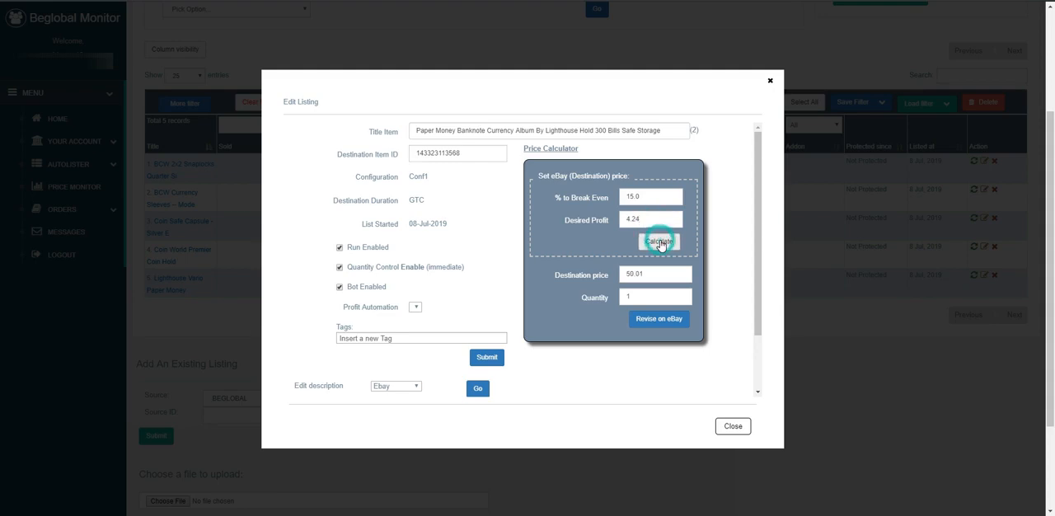
click(659, 241)
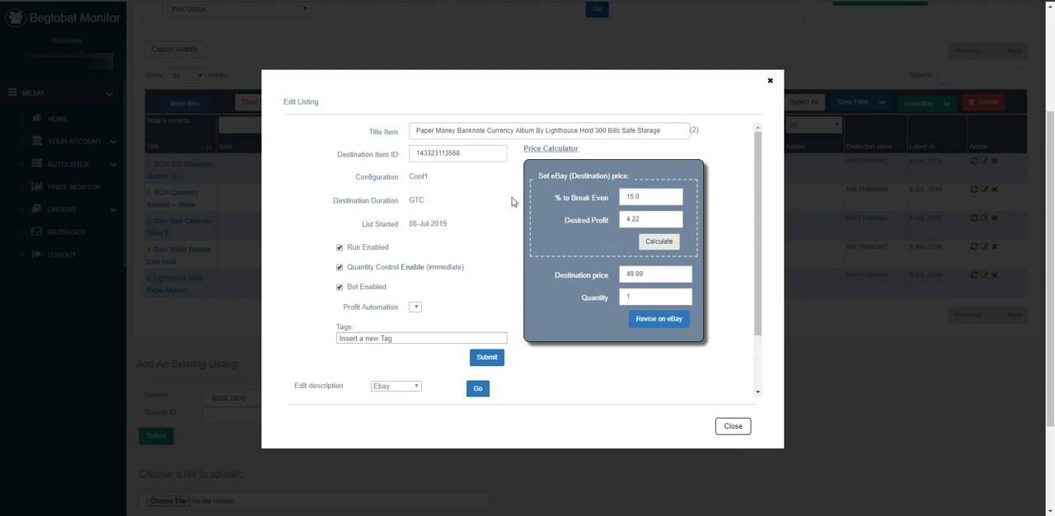
Revise the listing on eBay with the 49.99 destination price and acknowledge the notice
click(663, 320)
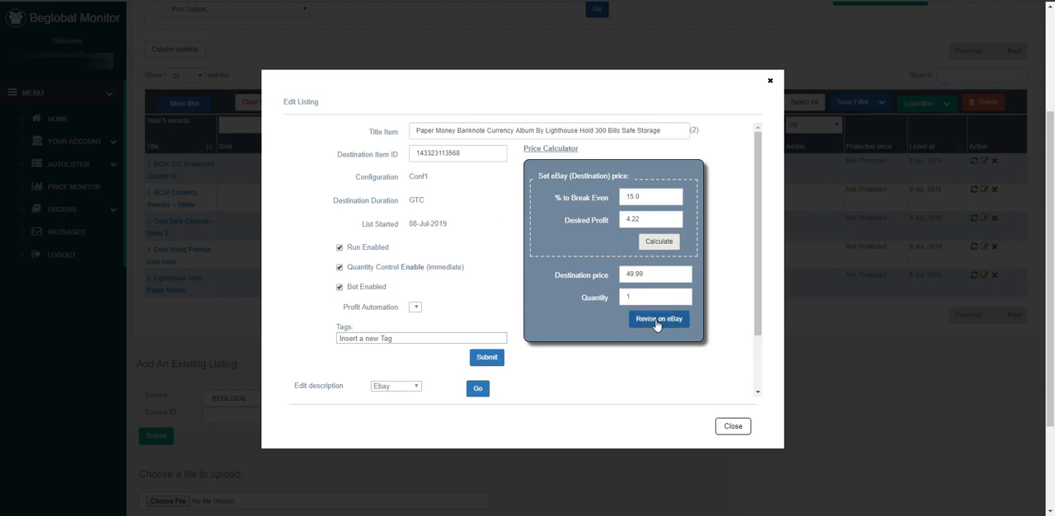
click(657, 325)
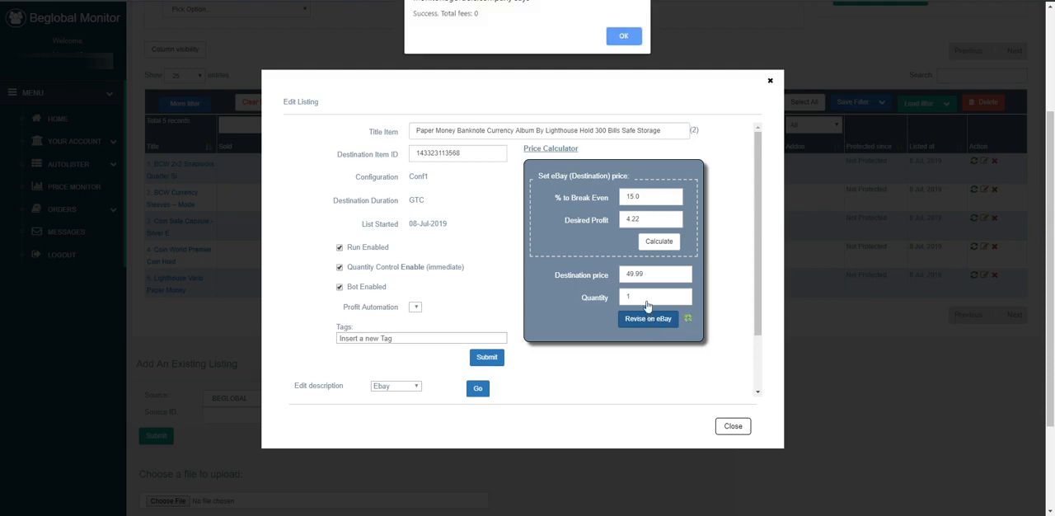
click(619, 37)
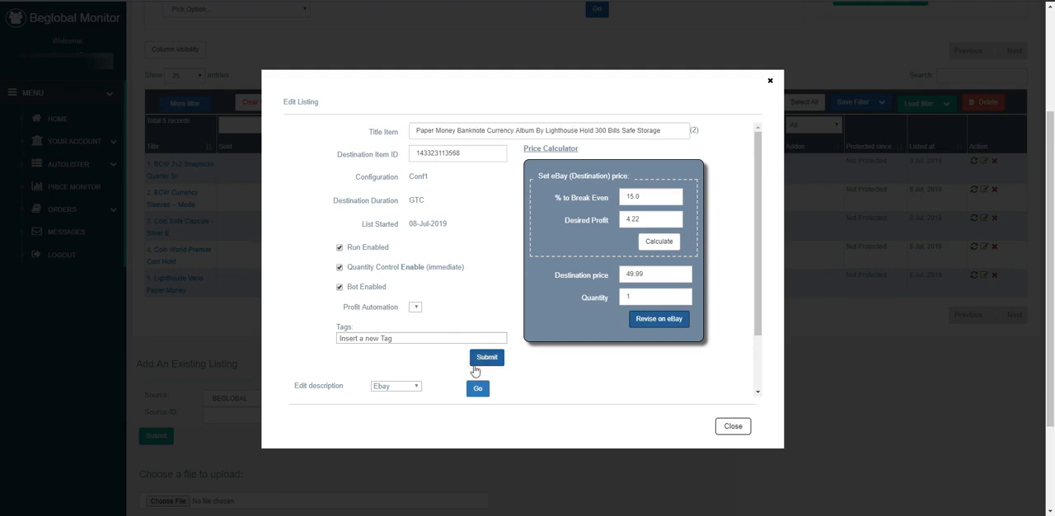
Submit the new listing title to eBay, accept the title change, and close the listing editor
click(488, 359)
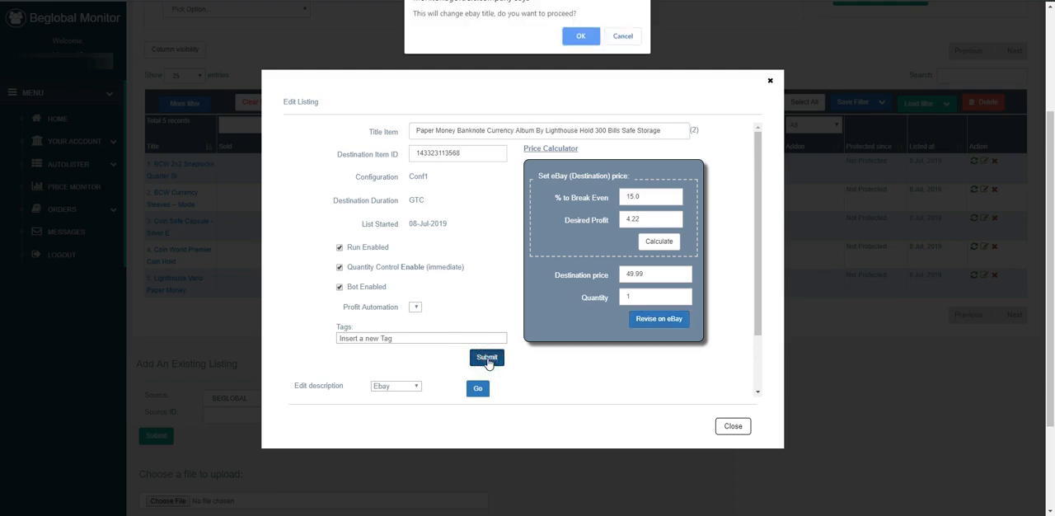
click(580, 35)
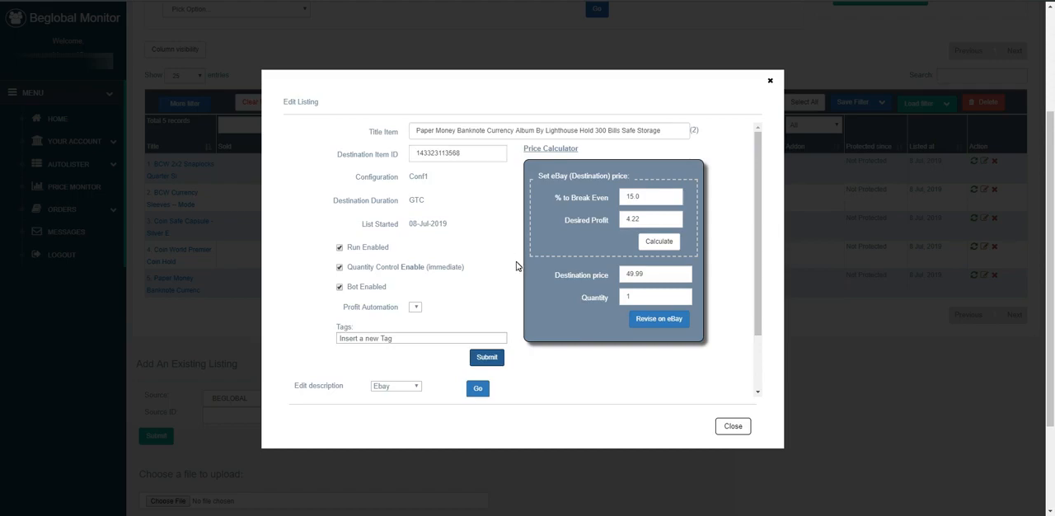
click(726, 427)
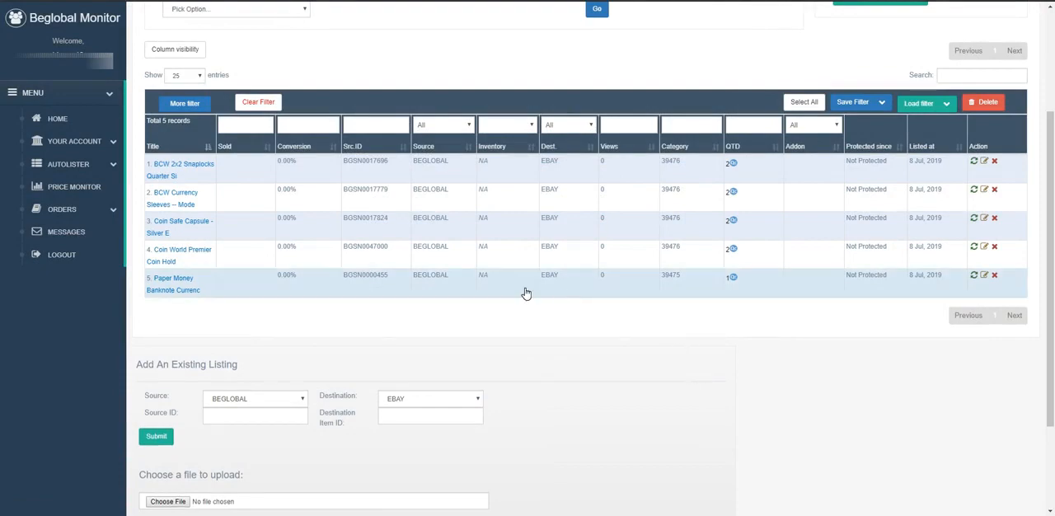
Show the Dest. ID column and hide the Listed at column in the listings table
mouse_move(171, 294)
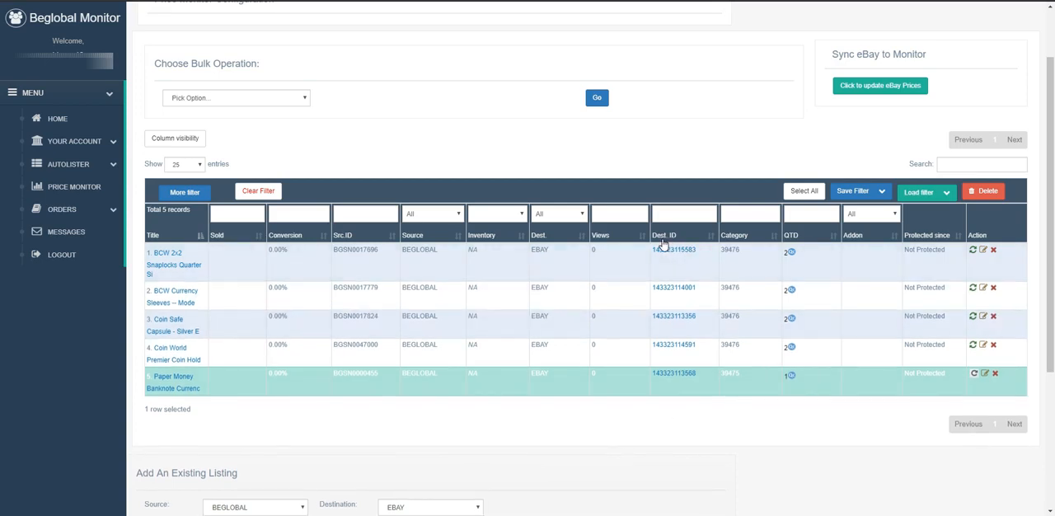
click(184, 146)
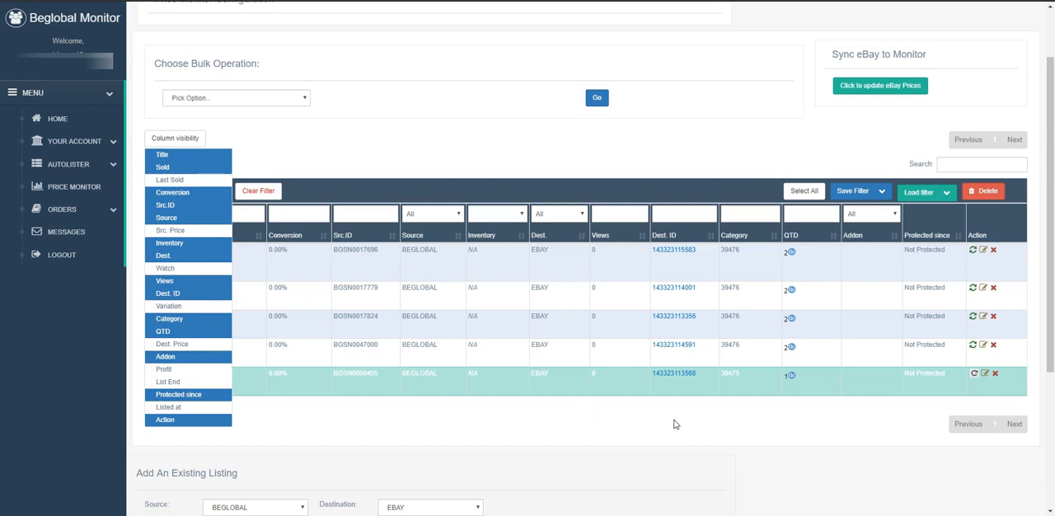
click(266, 139)
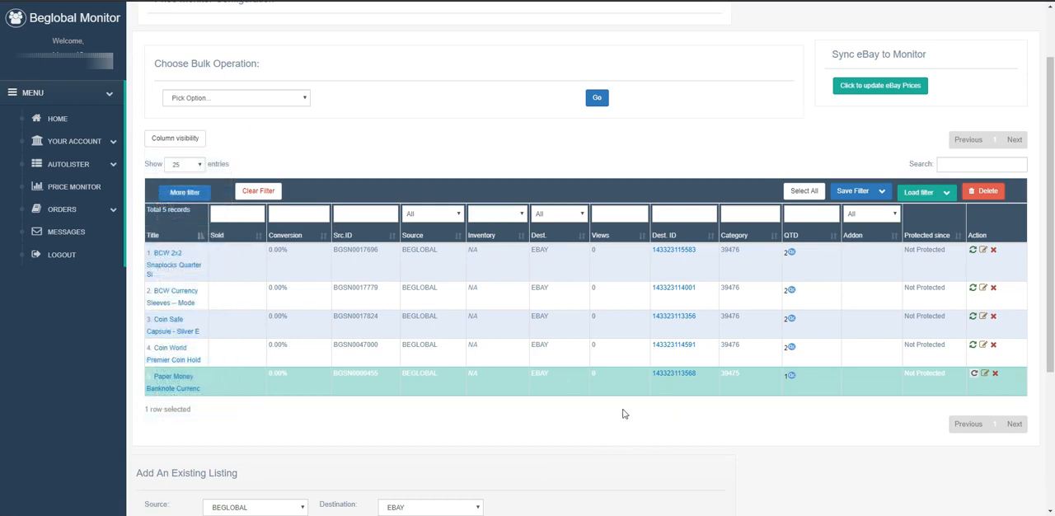
Open the banknote album's eBay listing from its destination ID and check its title, price and description template
click(671, 375)
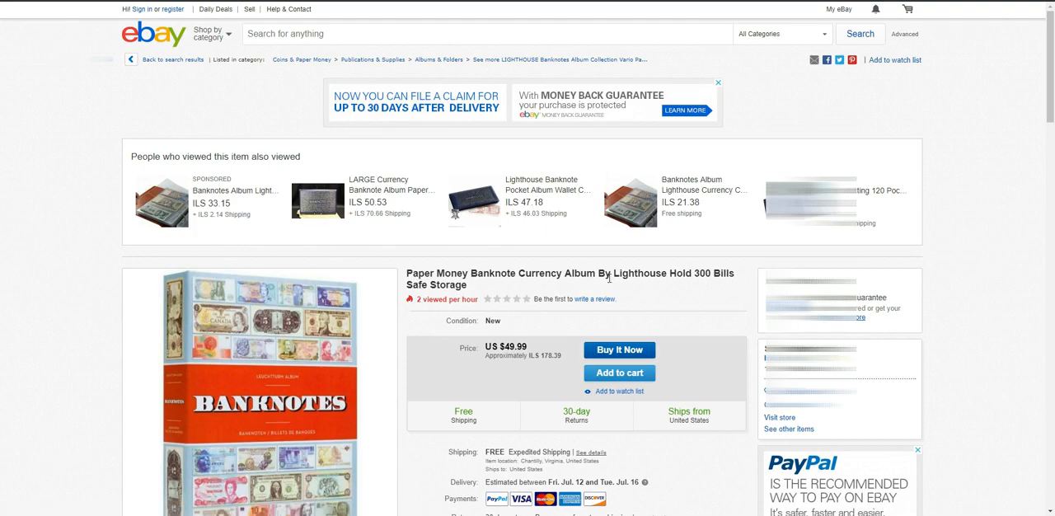
scroll(458, 339, down, 2)
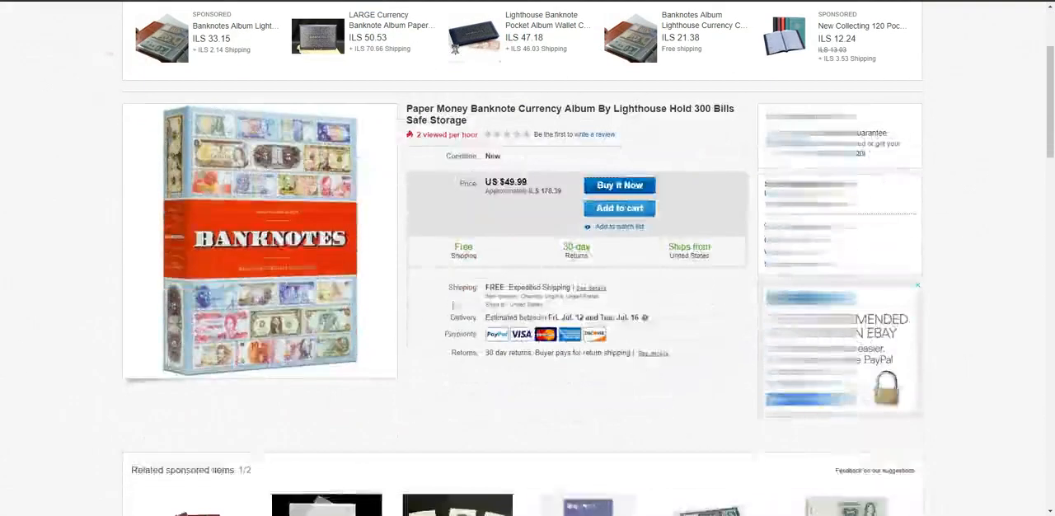
scroll(449, 289, up, 1)
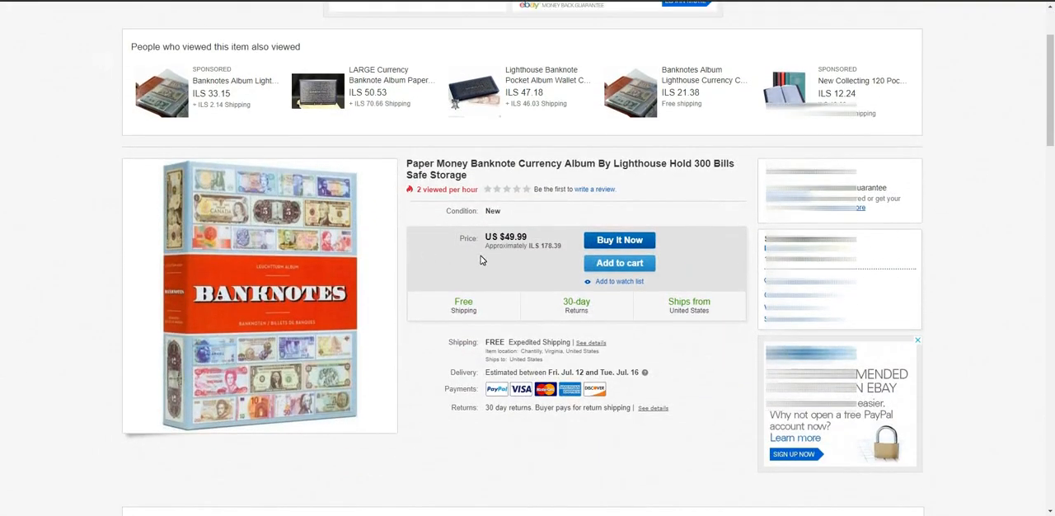
scroll(481, 260, down, 9)
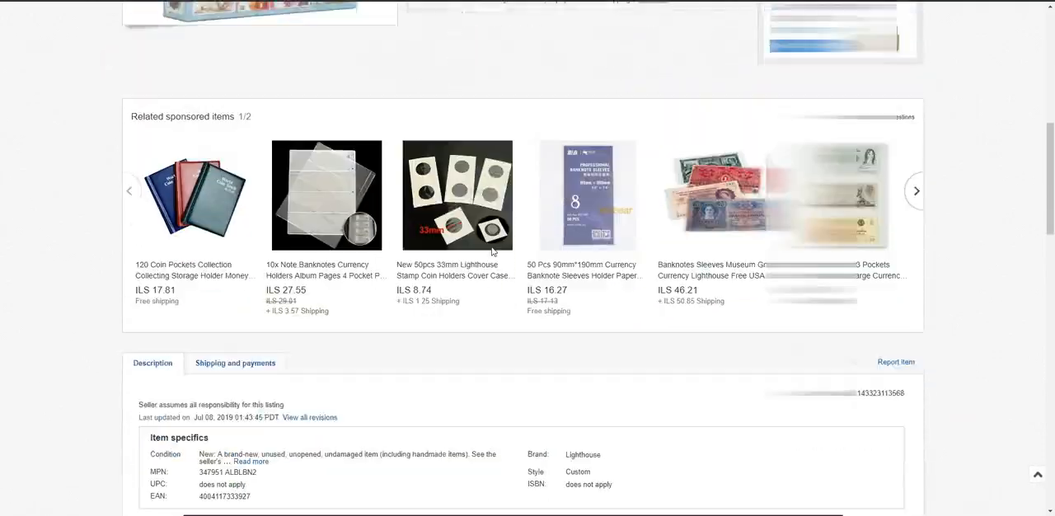
scroll(492, 251, down, 6)
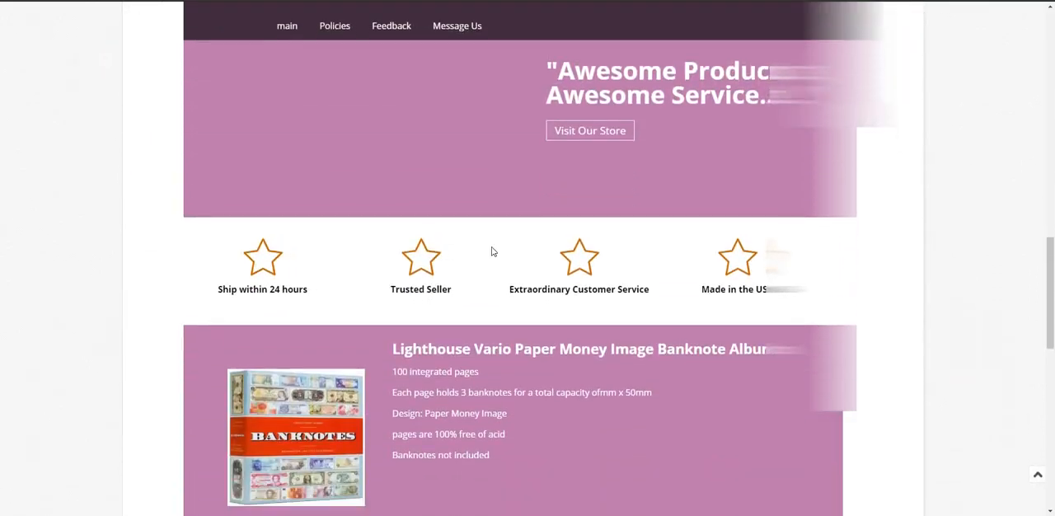
scroll(495, 248, down, 1)
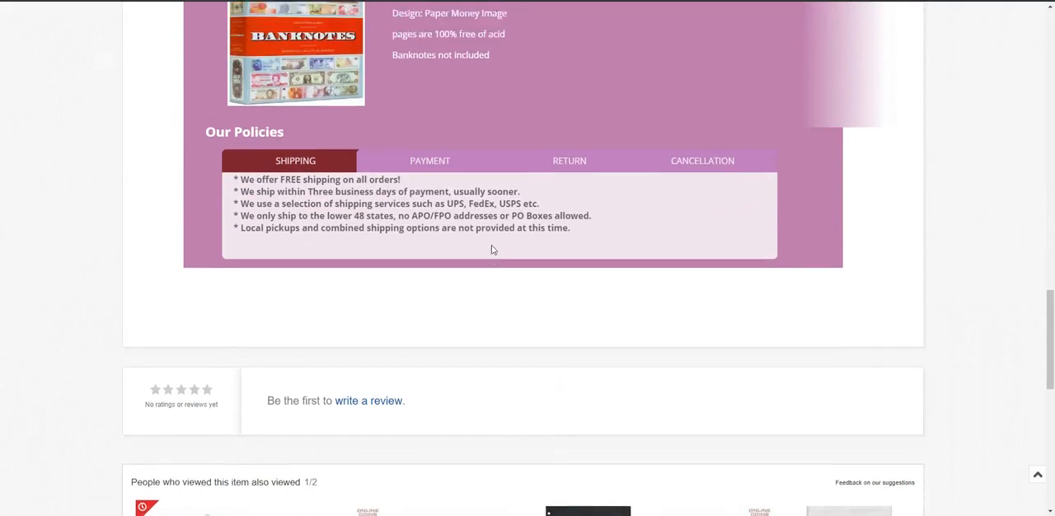
scroll(492, 249, up, 2)
scroll(577, 306, up, 1)
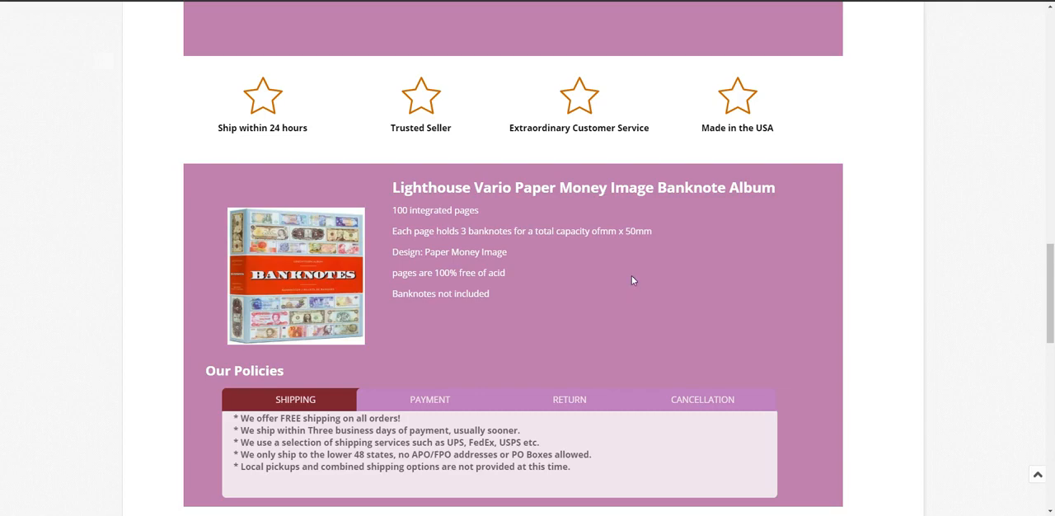
scroll(636, 319, up, 4)
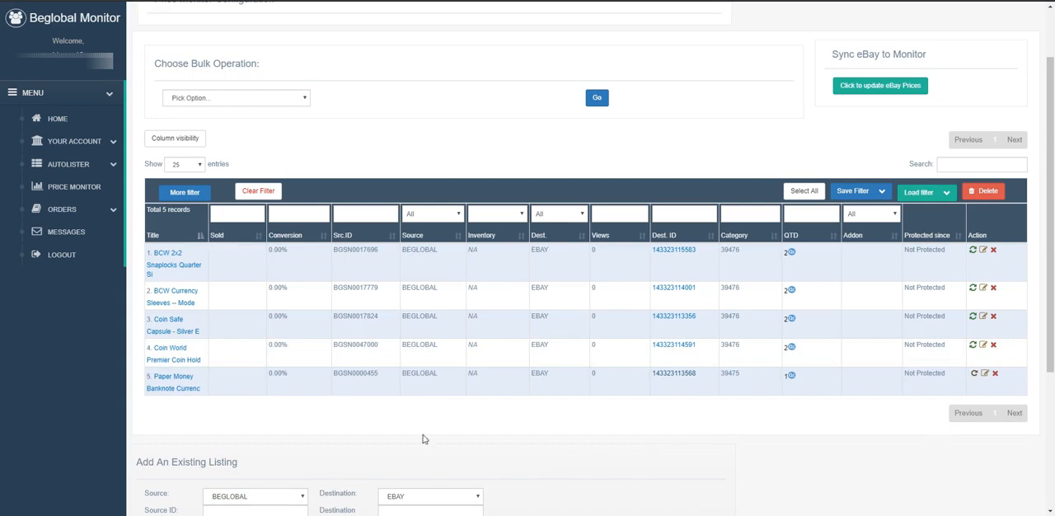
Apply PRO Template1 from Your Templates to the Paper Money Banknote listing with the Change Template bulk operation, and dismiss the results
click(301, 383)
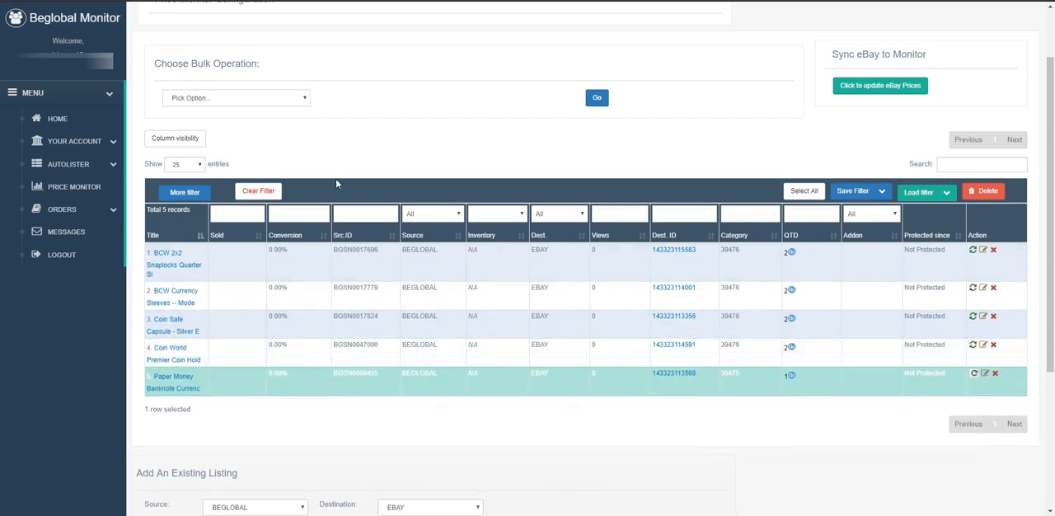
click(306, 102)
click(258, 188)
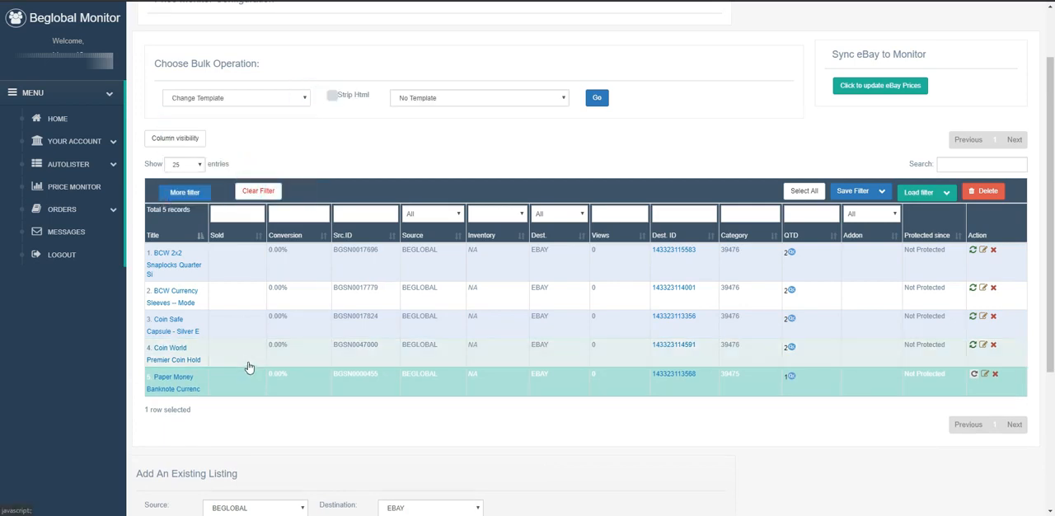
click(456, 105)
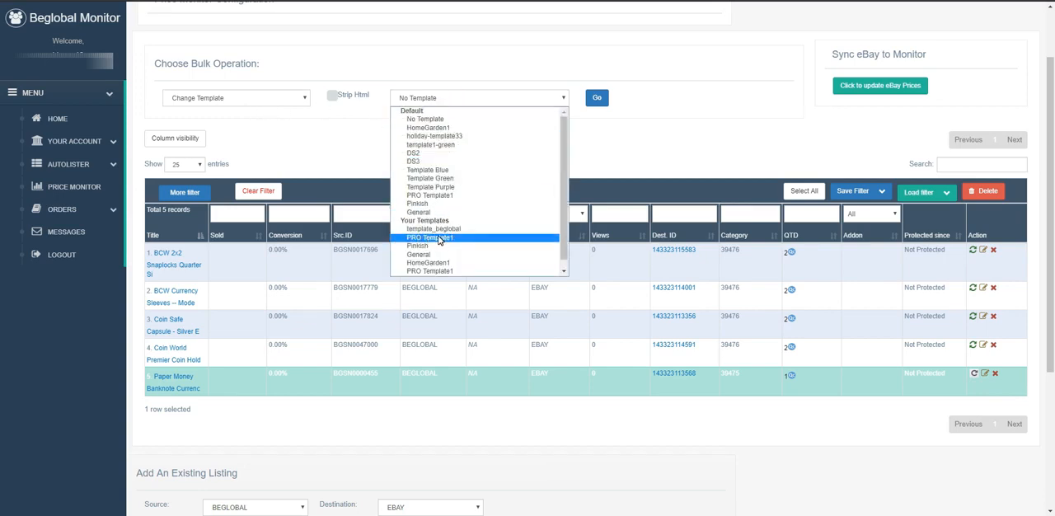
click(439, 238)
click(598, 99)
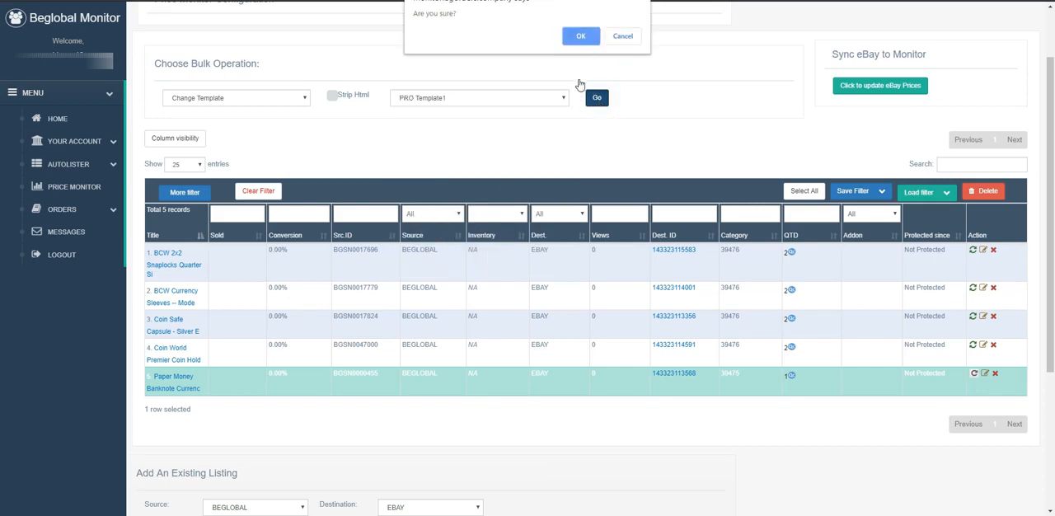
click(585, 38)
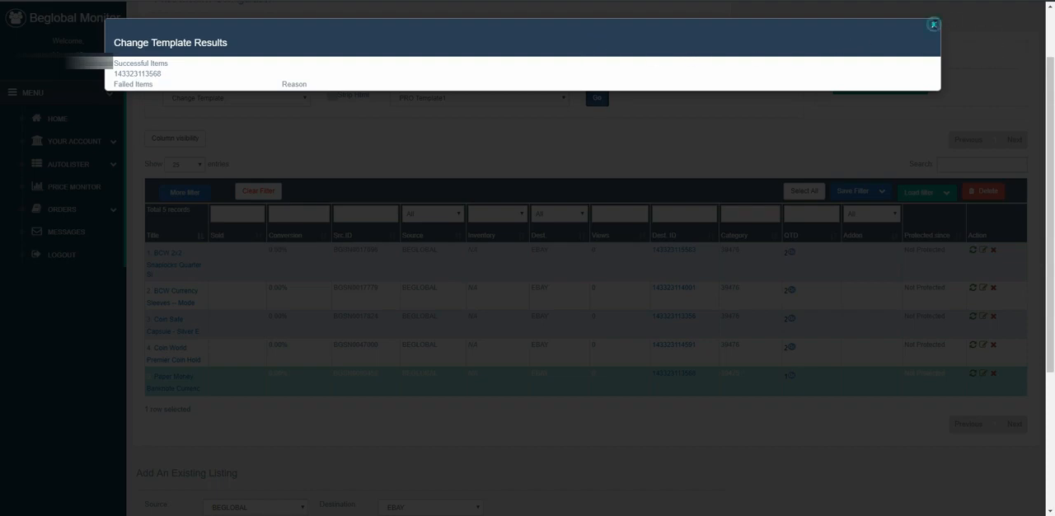
click(934, 25)
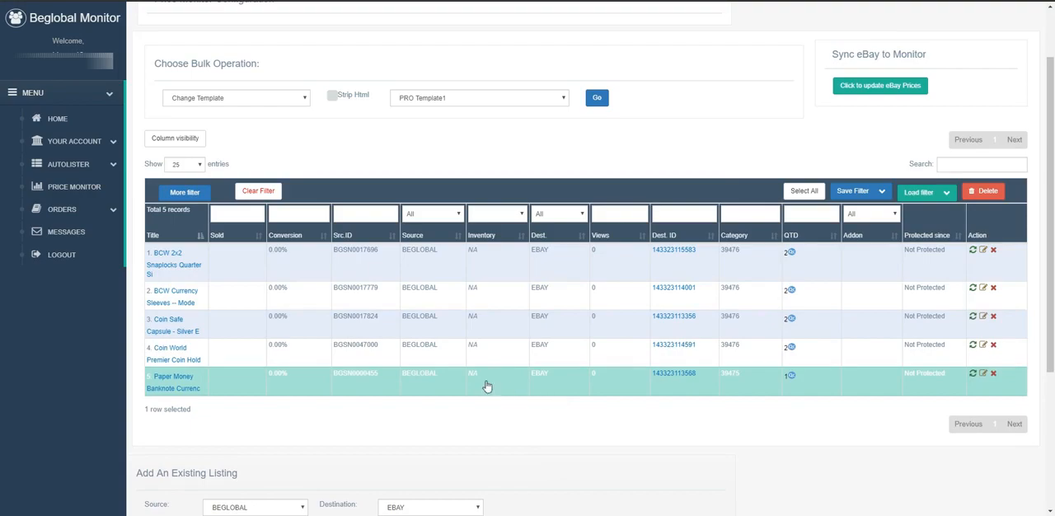
Reopen the banknote album's eBay listing and examine the new template's header, title banner and product description
click(673, 373)
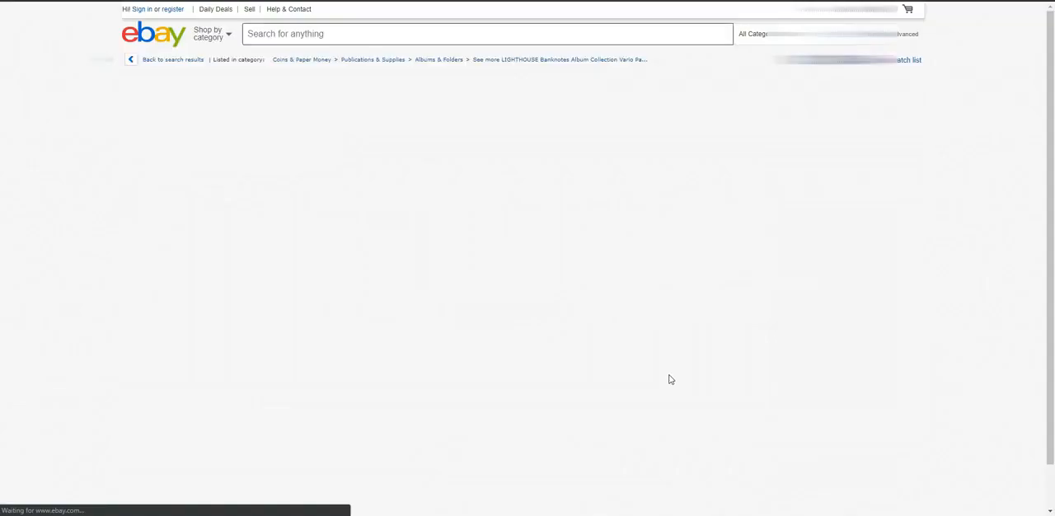
scroll(669, 377, down, 5)
scroll(642, 319, down, 5)
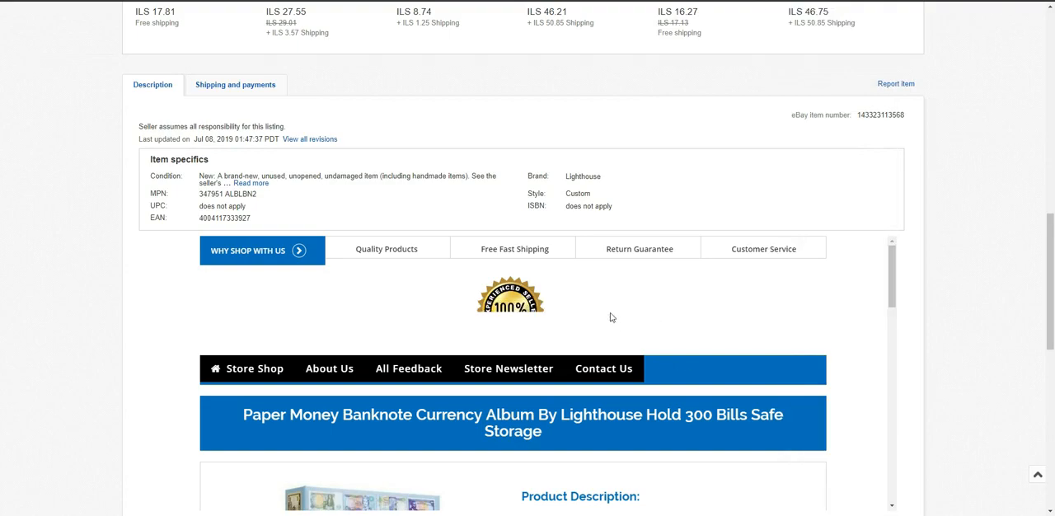
scroll(612, 316, down, 2)
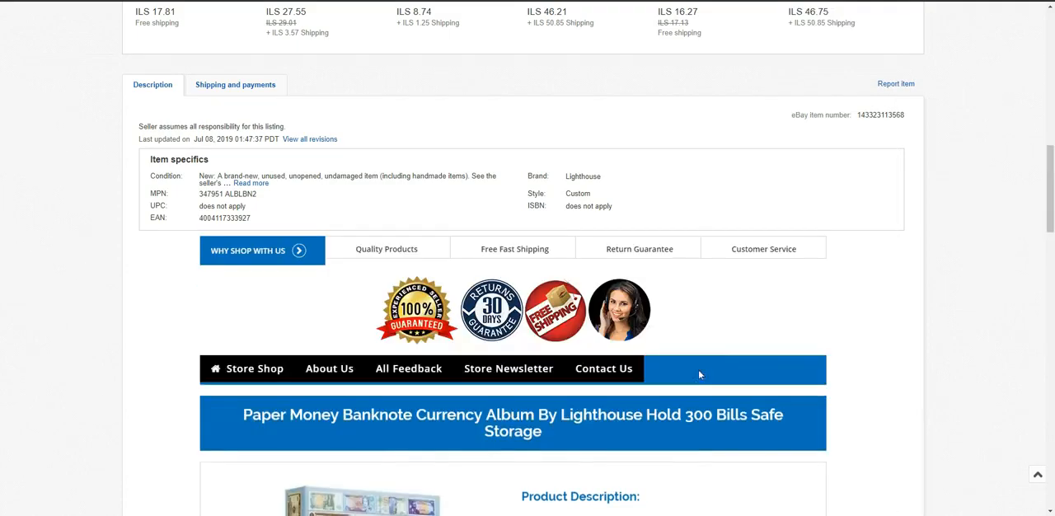
scroll(737, 342, down, 3)
scroll(734, 343, down, 3)
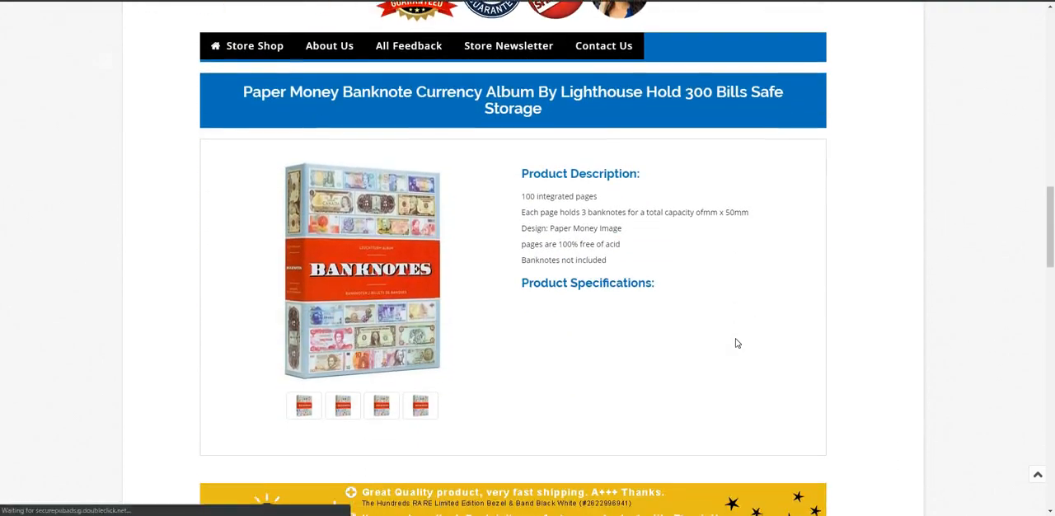
scroll(707, 335, down, 2)
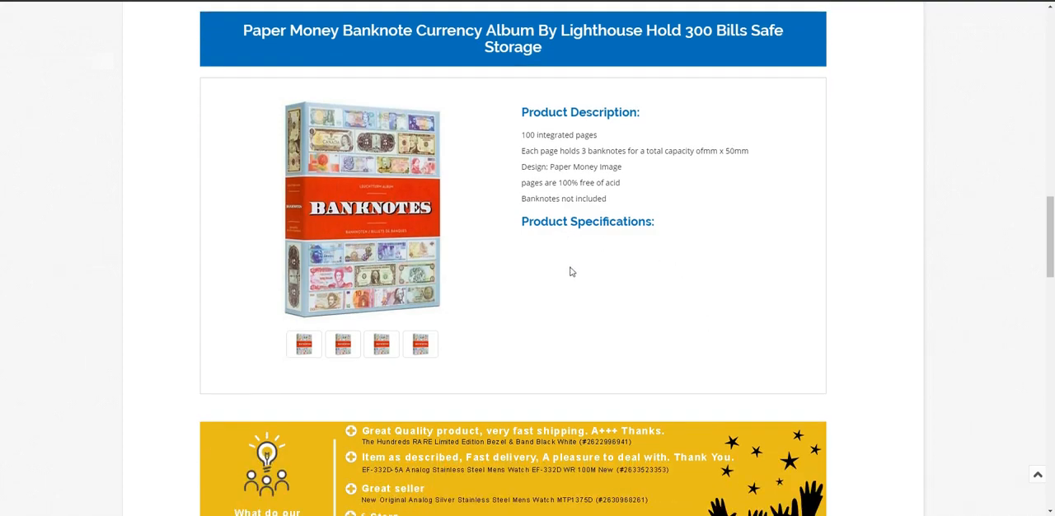
Review the customer feedback banner, policy section and footer of the listing's new template, and return to the monitor
scroll(577, 283, down, 2)
scroll(590, 233, down, 4)
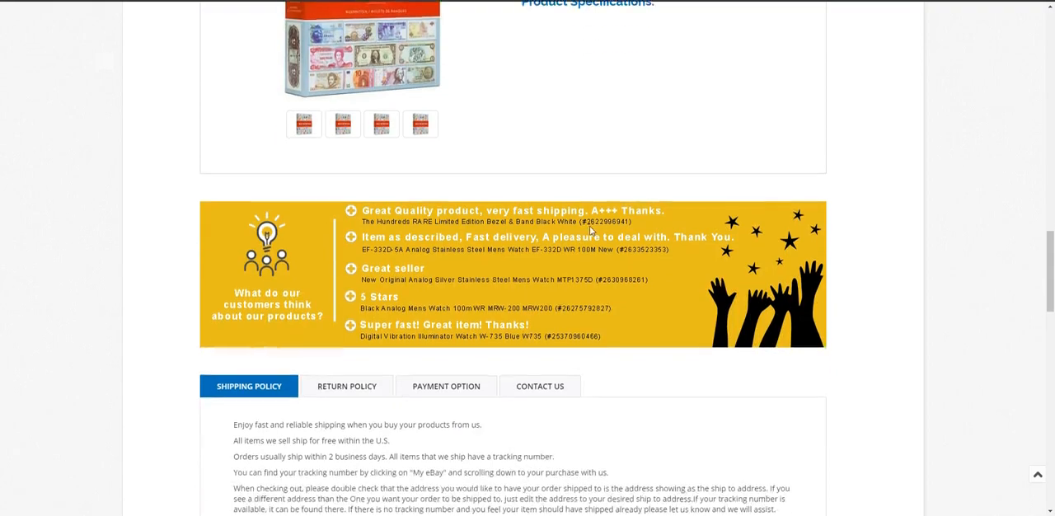
scroll(590, 234, up, 2)
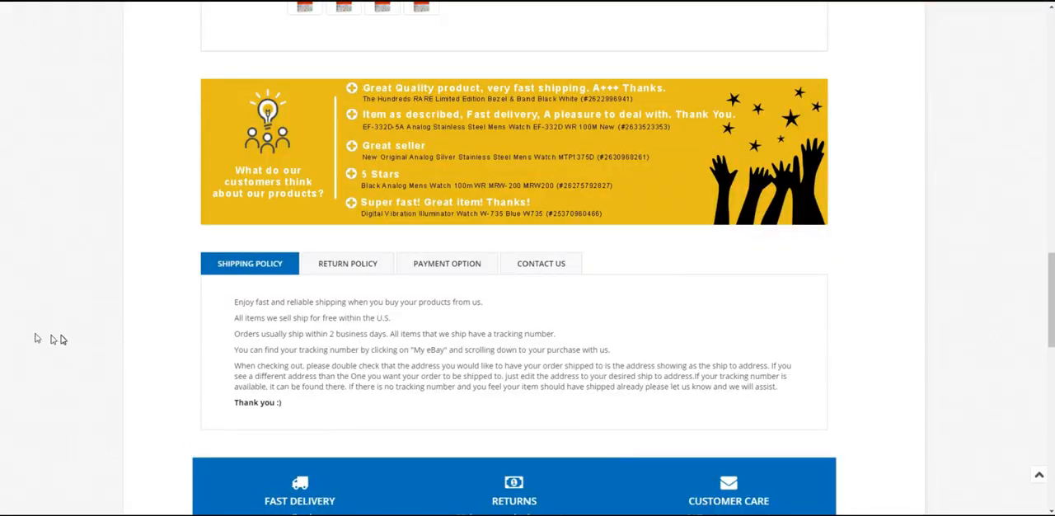
drag(1050, 317, 1050, 261)
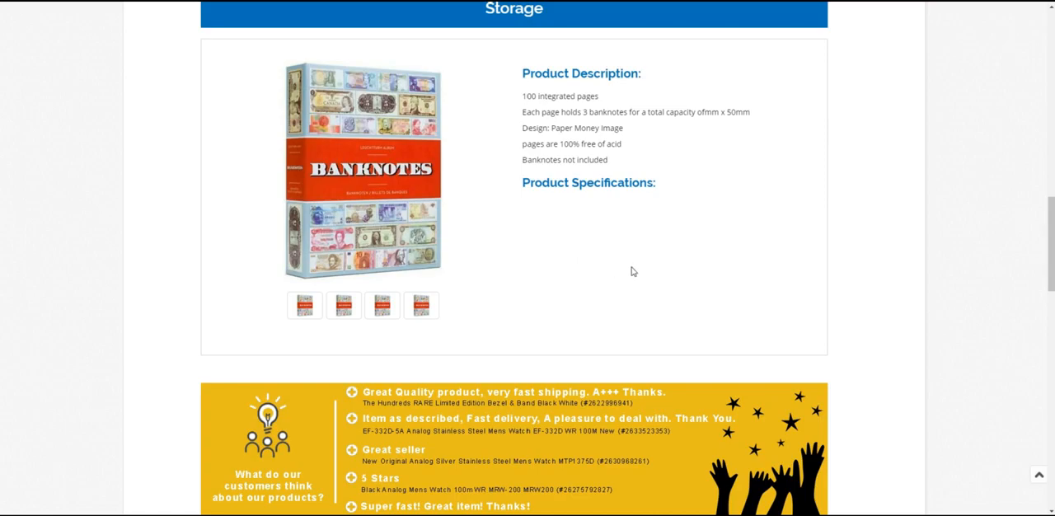
scroll(588, 228, down, 6)
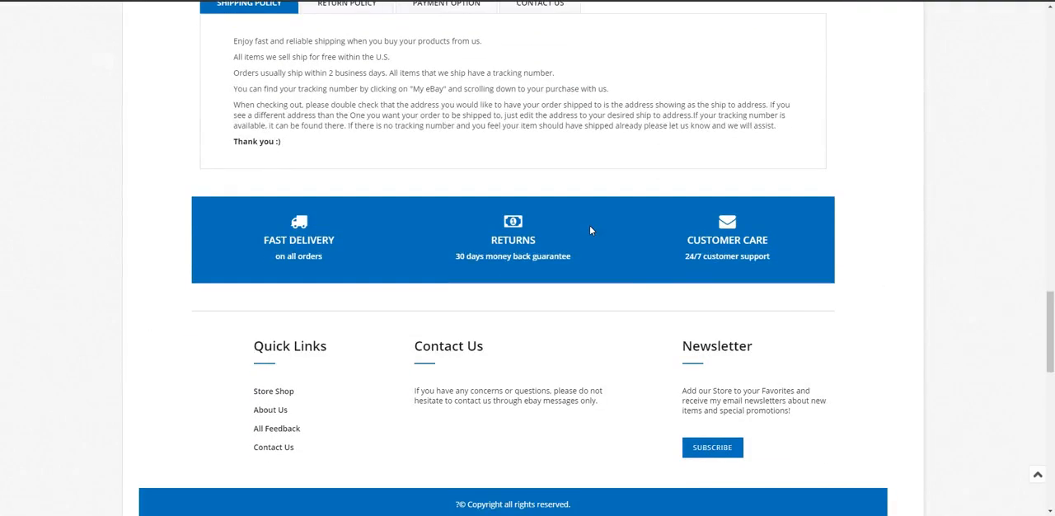
scroll(647, 271, up, 15)
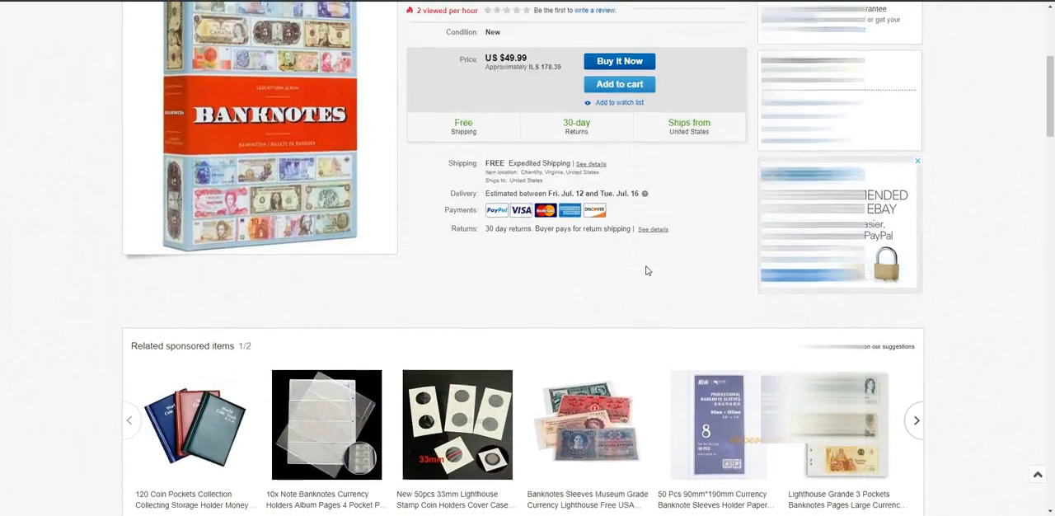
scroll(648, 271, up, 2)
drag(1050, 80, 1052, 48)
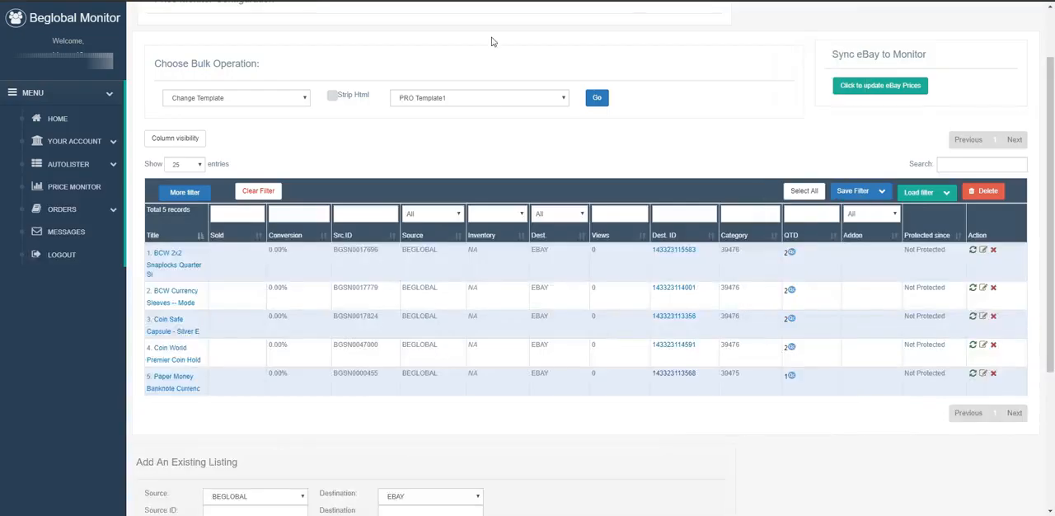